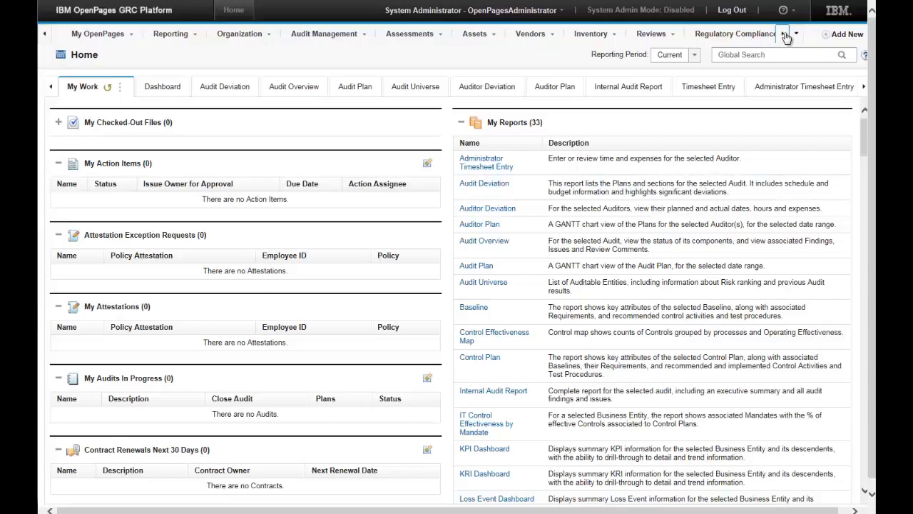
# Step: Open the Profiles page in the schema administration area
pyautogui.click(785, 36)
pyautogui.click(785, 36)
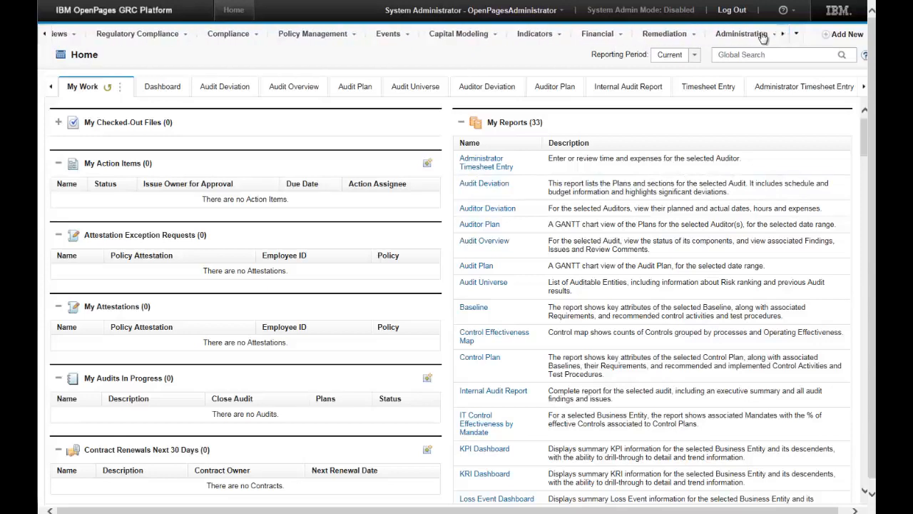
pyautogui.click(769, 34)
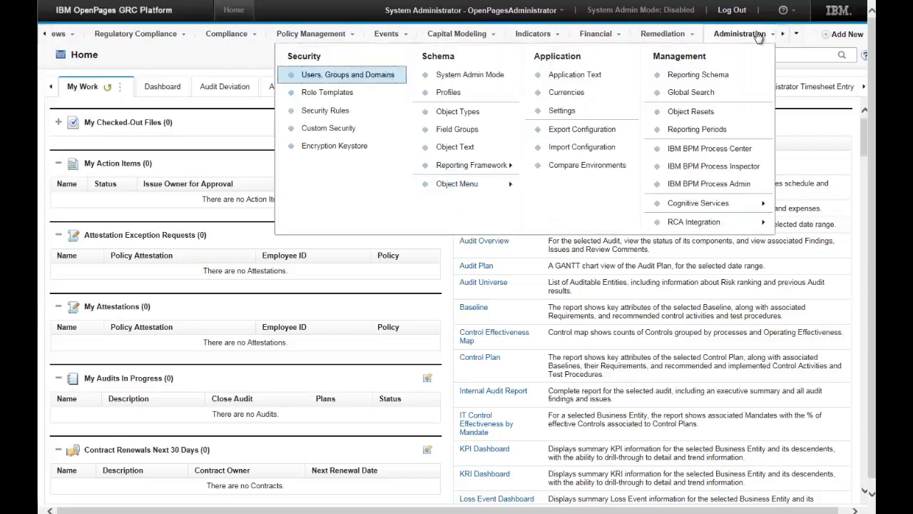
pyautogui.click(449, 93)
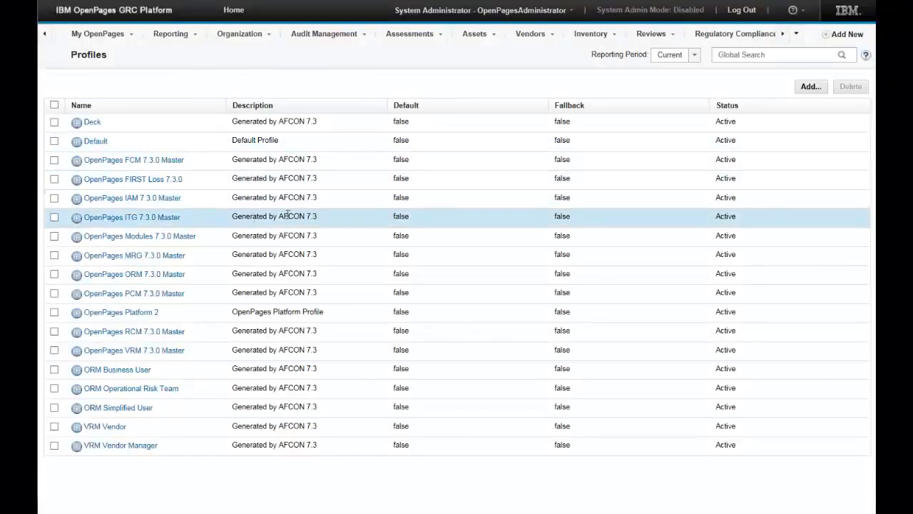
# Step: Create a new profile named MyProfile based on the Default profile
pyautogui.click(809, 87)
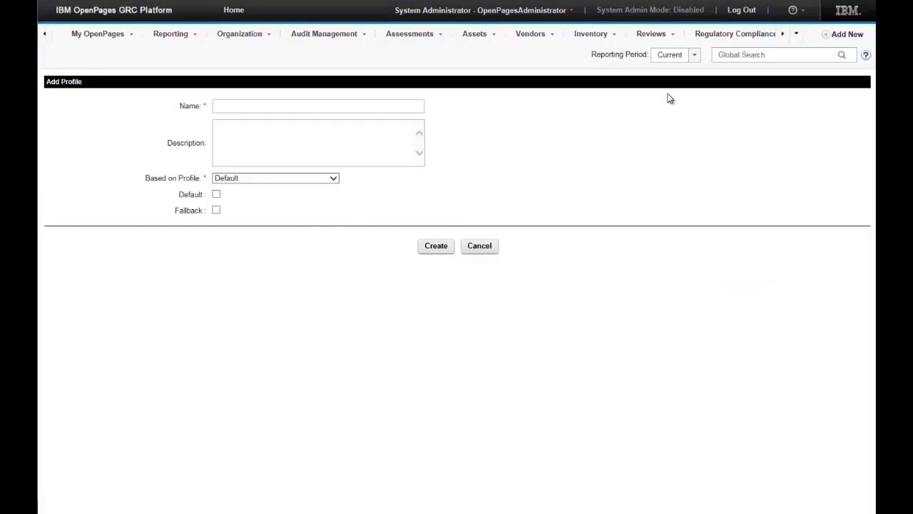
pyautogui.click(342, 106)
pyautogui.write('My Profile')
pyautogui.click(333, 178)
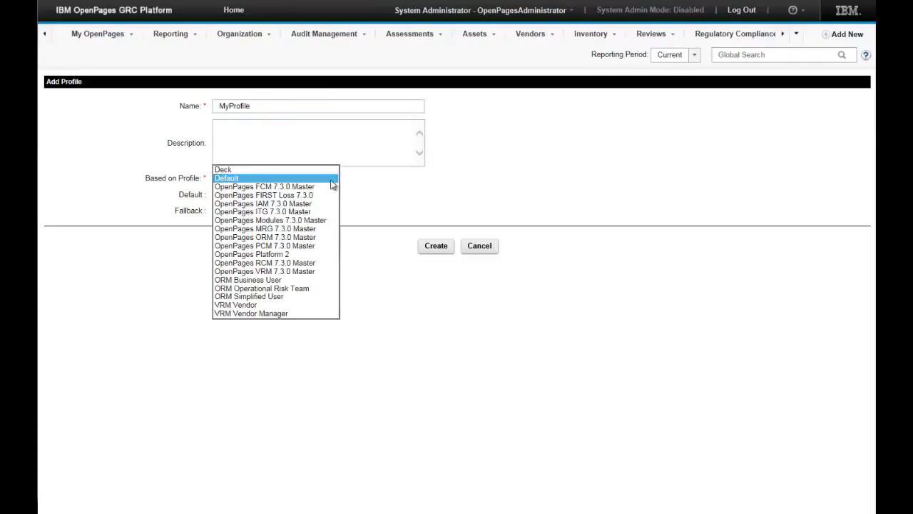
pyautogui.click(247, 179)
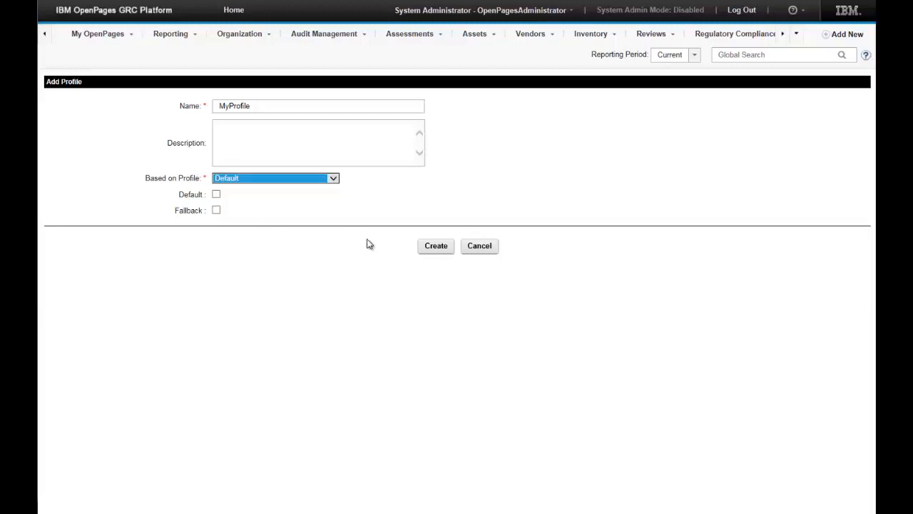
pyautogui.click(434, 247)
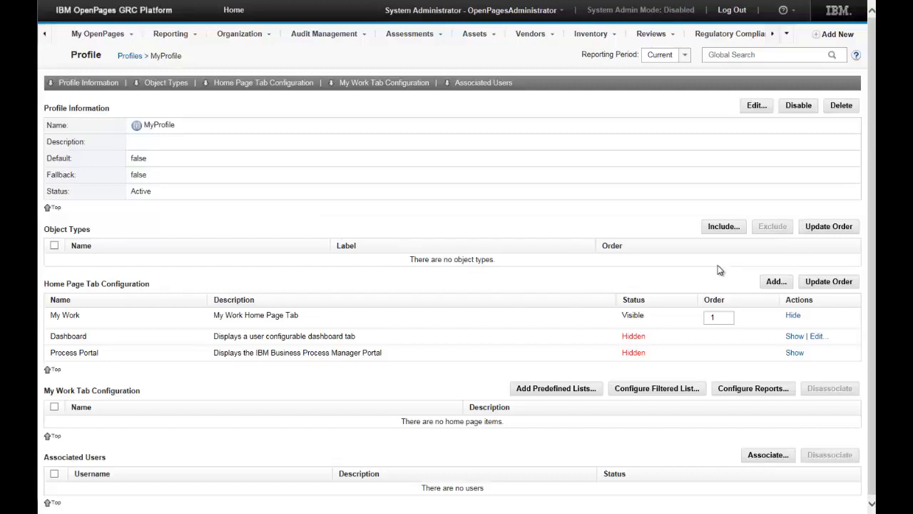
# Step: Include the SOXBusEntity, SOXProcess and SOXRisk object types in MyProfile
pyautogui.click(724, 228)
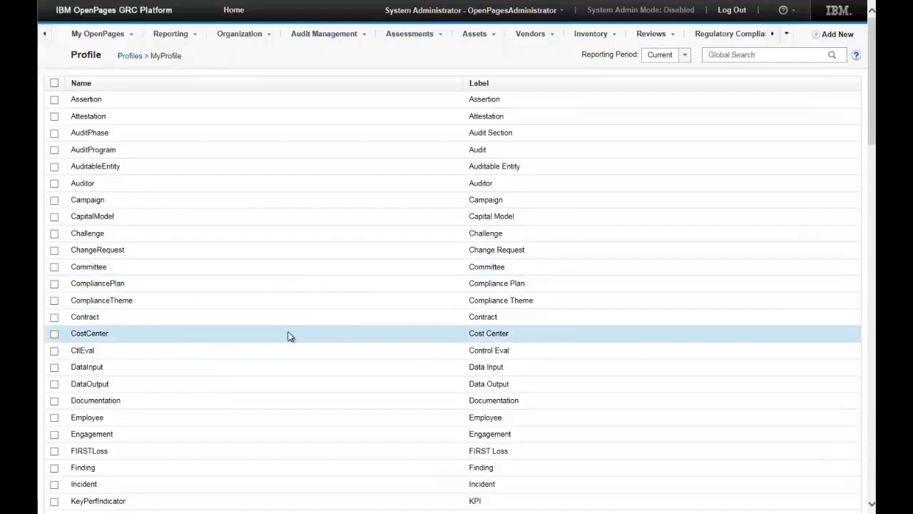
pyautogui.moveTo(872, 131); pyautogui.dragTo(854, 471)
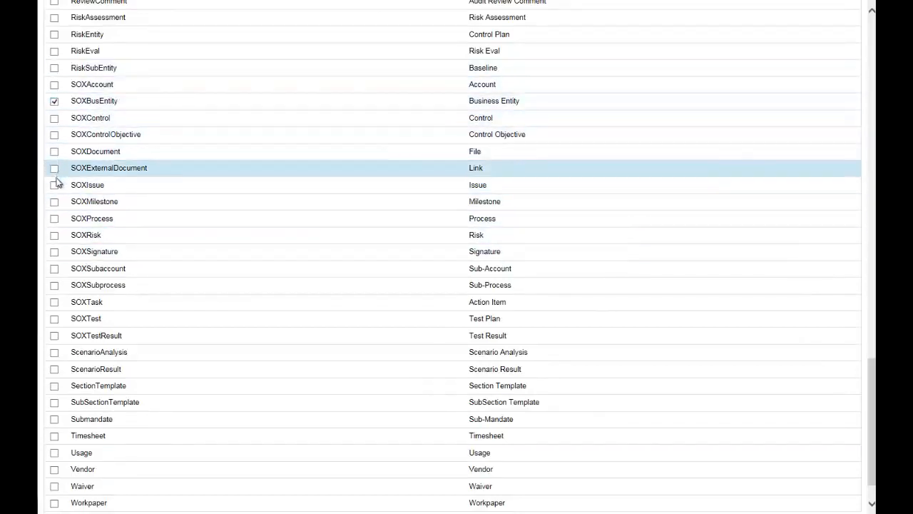
pyautogui.click(54, 219)
pyautogui.click(54, 235)
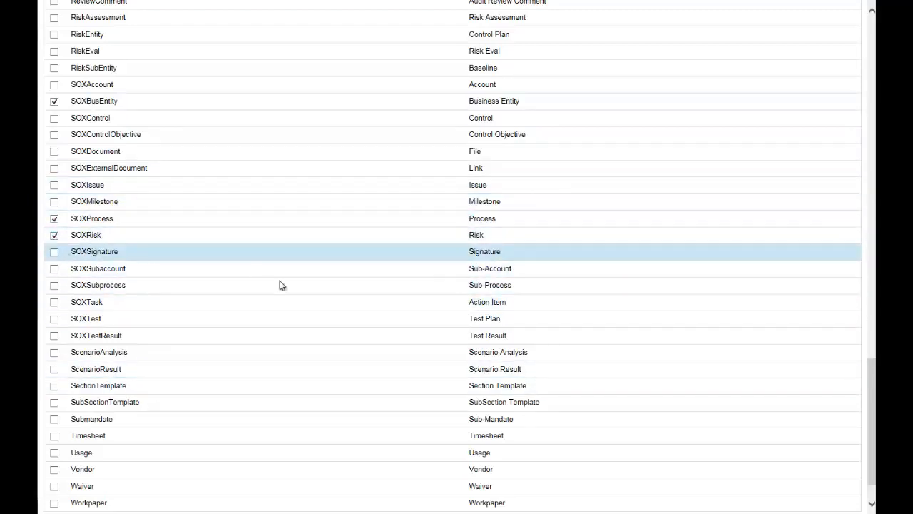
pyautogui.scroll(-1, 757, 460)
pyautogui.click(432, 492)
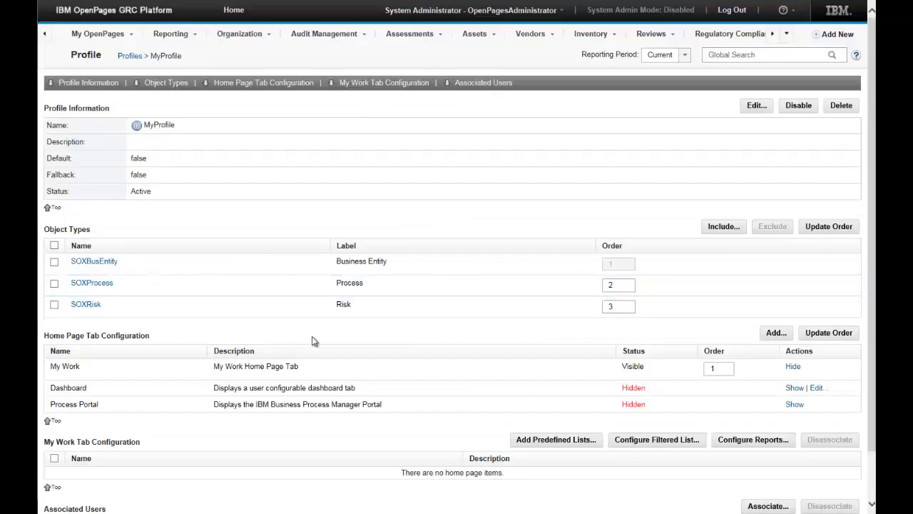
# Step: Associate the OpenPagesAdministrator user with MyProfile and review the associated users
pyautogui.scroll(-2, 324, 337)
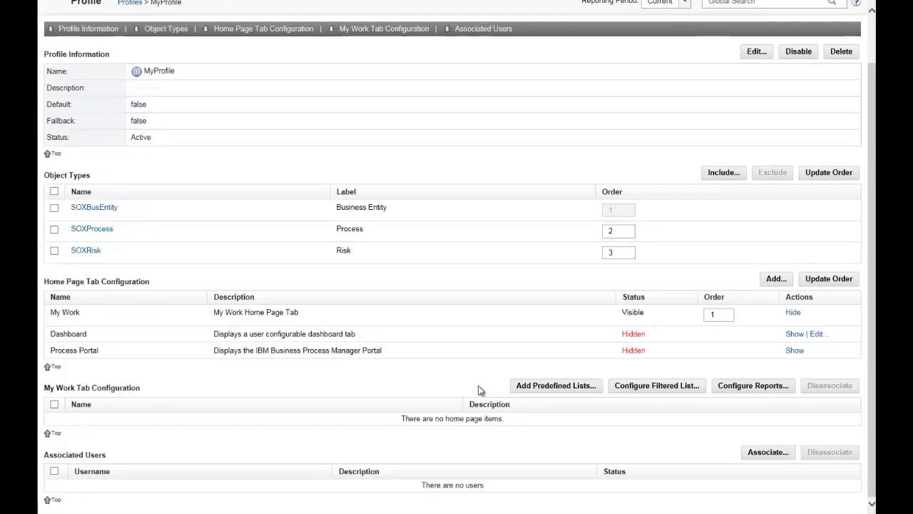
pyautogui.click(760, 454)
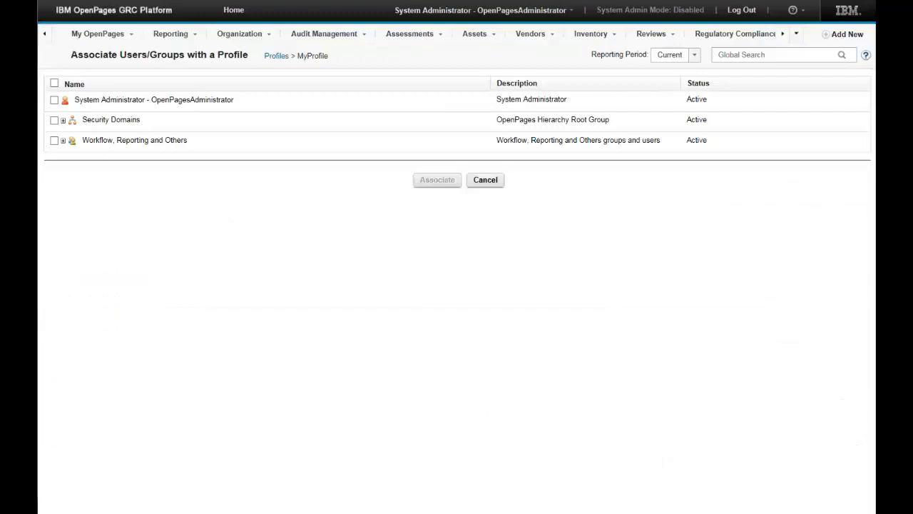
pyautogui.click(54, 101)
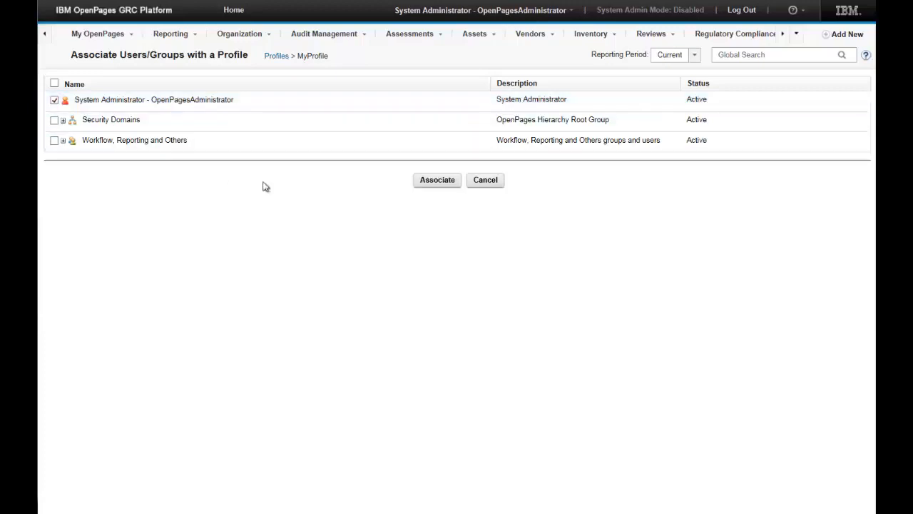
pyautogui.click(427, 184)
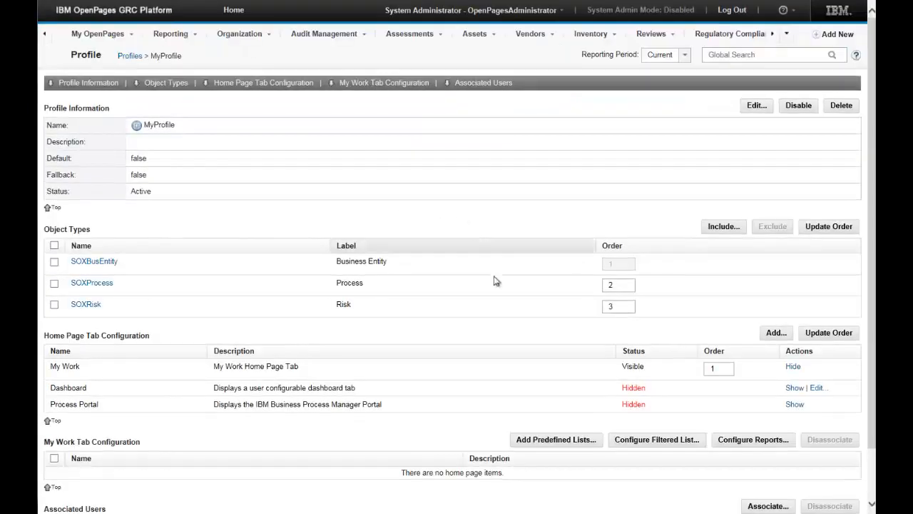
pyautogui.scroll(-2, 532, 344)
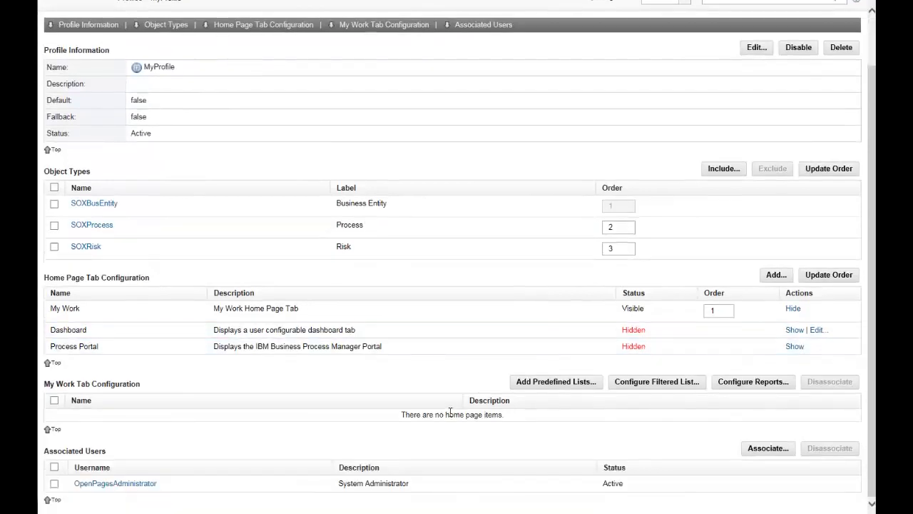
pyautogui.scroll(2, 467, 365)
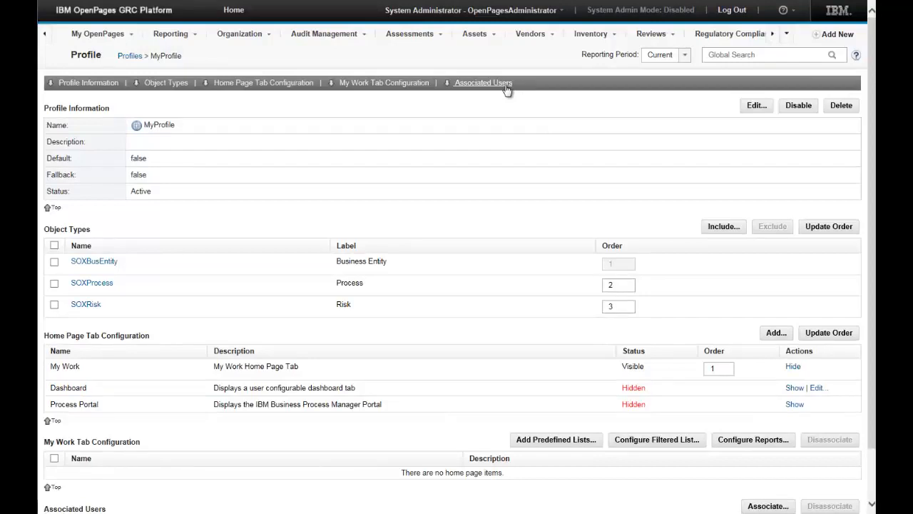
# Step: Switch the active profile to MyProfile and check which entries its Organization menu offers
pyautogui.click(561, 10)
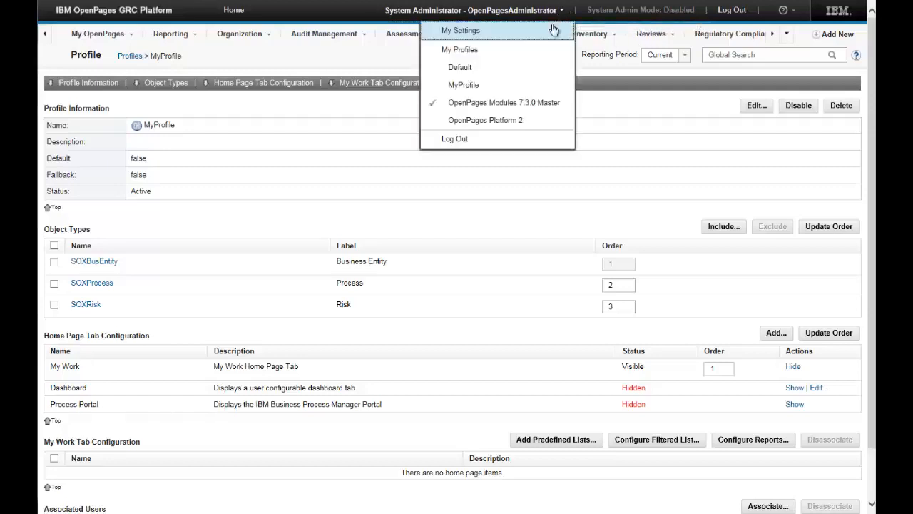
pyautogui.click(465, 86)
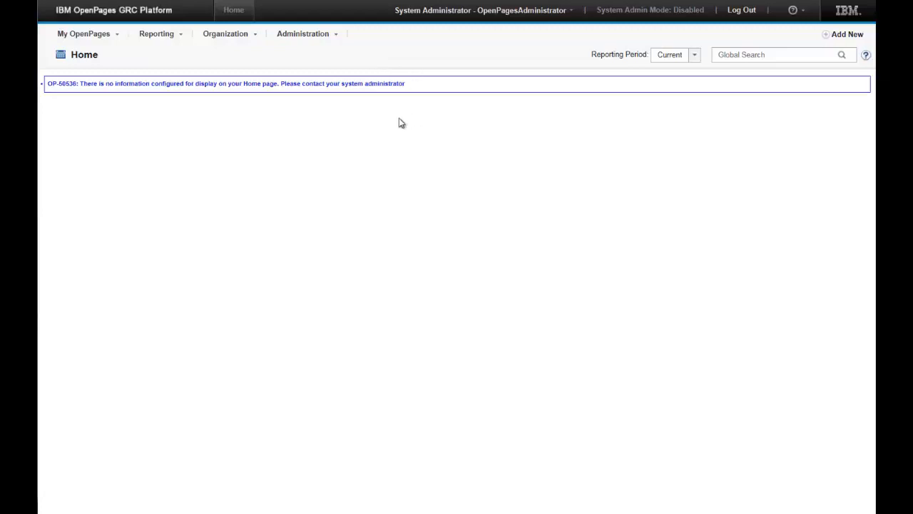
pyautogui.click(255, 36)
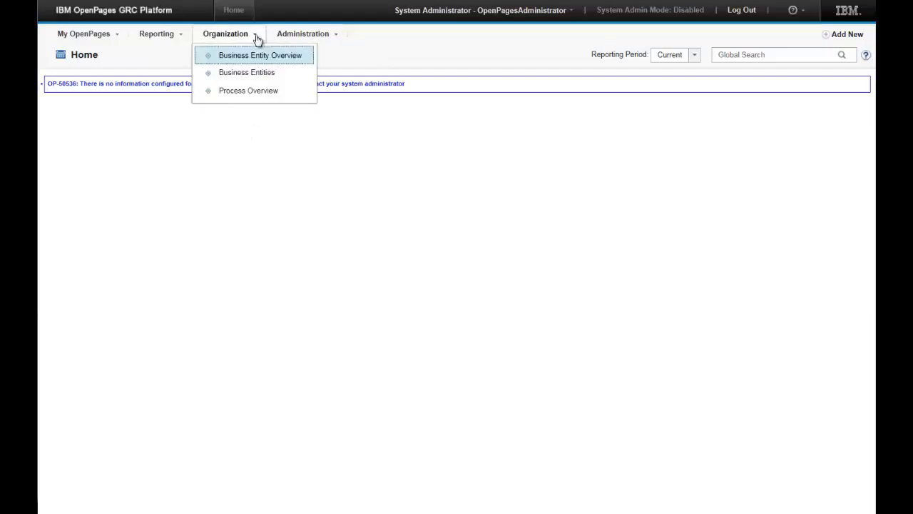
# Step: Reopen the configuration page of MyProfile from the list of profiles
pyautogui.click(307, 35)
pyautogui.click(440, 90)
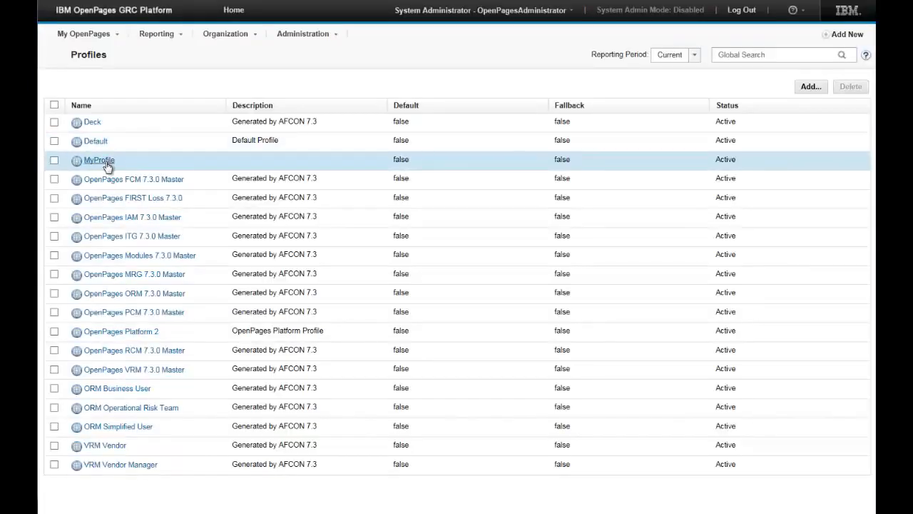
pyautogui.click(107, 163)
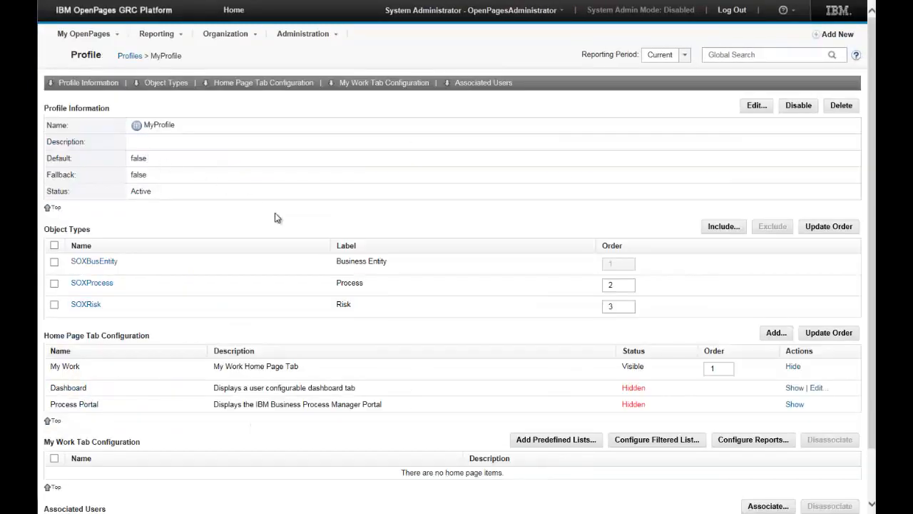
# Step: Add the My Processes (Process filter) filtered list to the My Work tab, including the Status field
pyautogui.scroll(-2, 258, 236)
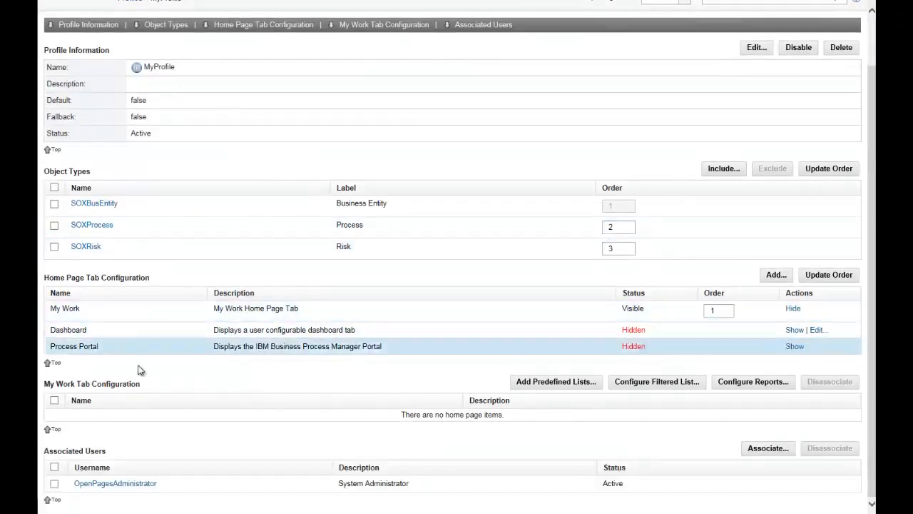
pyautogui.click(651, 386)
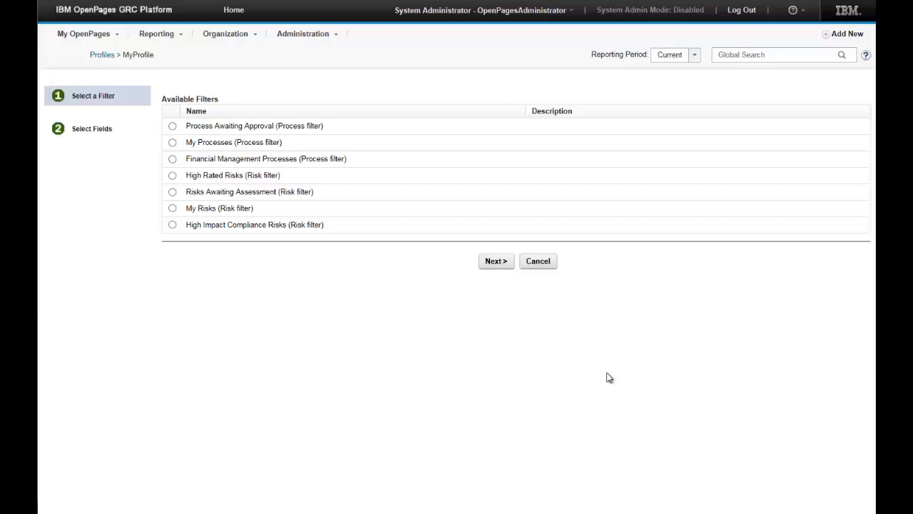
pyautogui.click(172, 143)
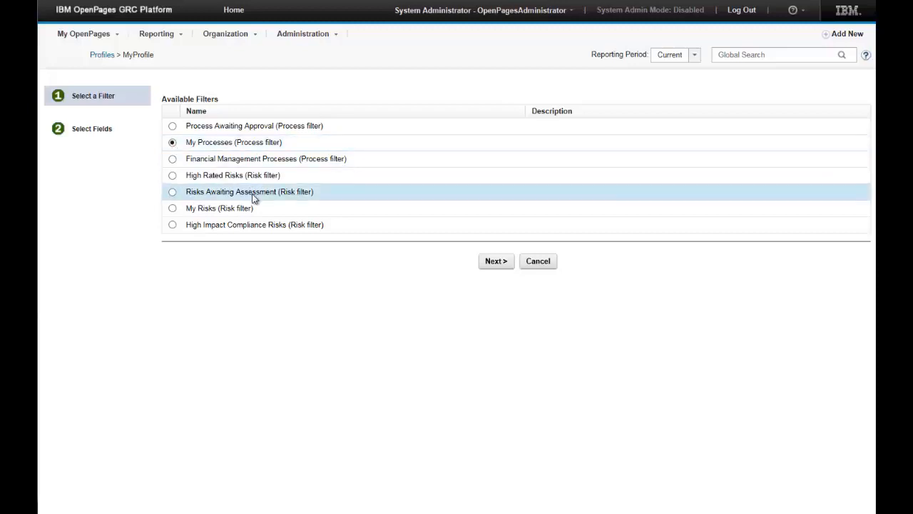
pyautogui.click(492, 261)
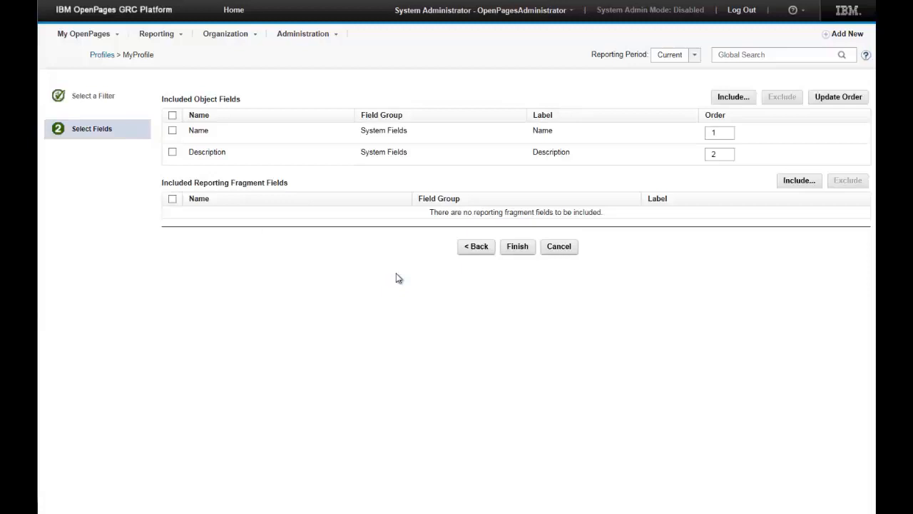
pyautogui.click(729, 98)
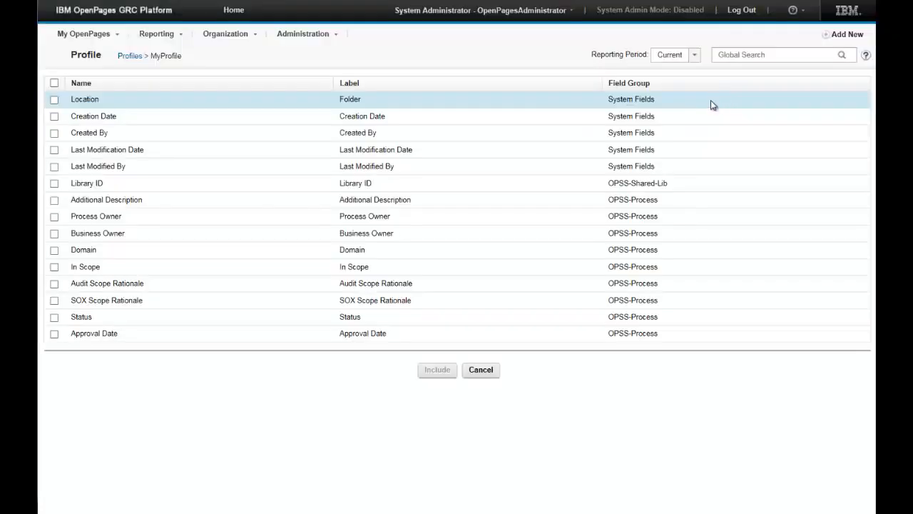
pyautogui.click(54, 317)
pyautogui.click(437, 369)
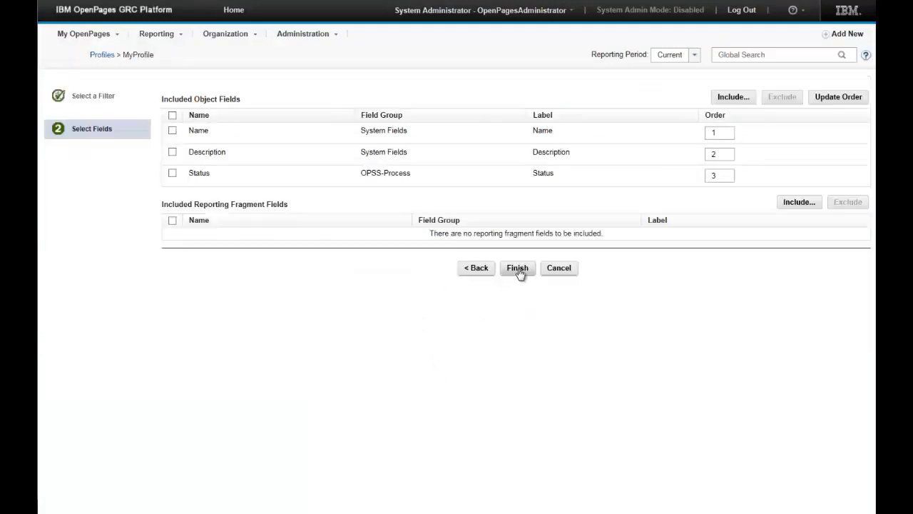
pyautogui.click(518, 269)
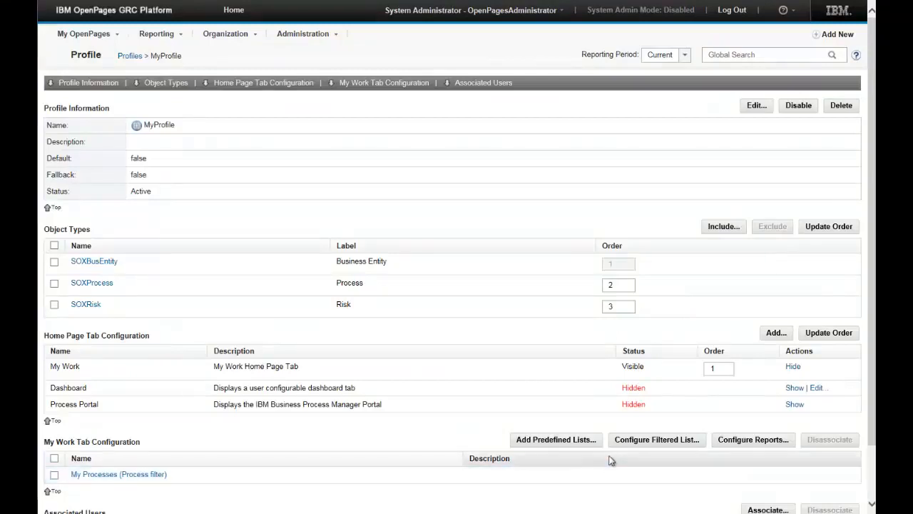
# Step: Add the My Risks (Risk filter) filtered list to the My Work tab, including the Status field
pyautogui.click(659, 440)
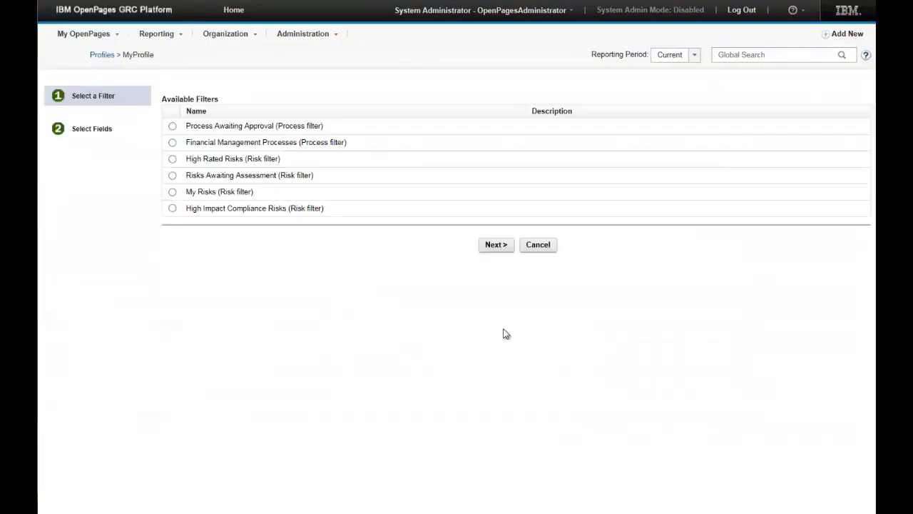
pyautogui.click(173, 192)
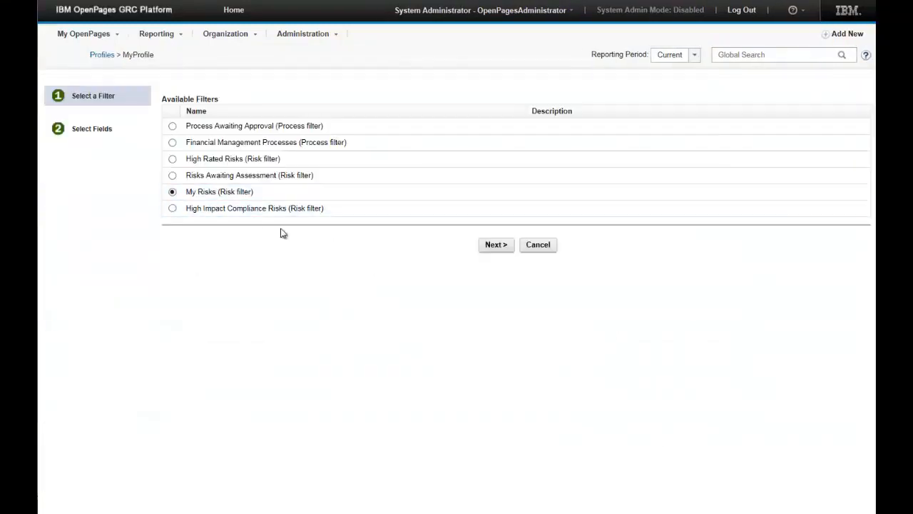
pyautogui.click(496, 247)
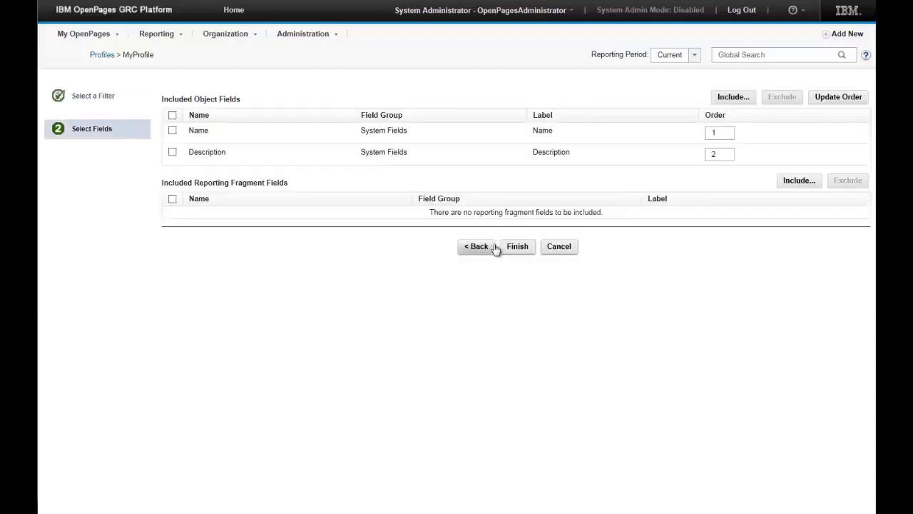
pyautogui.click(735, 98)
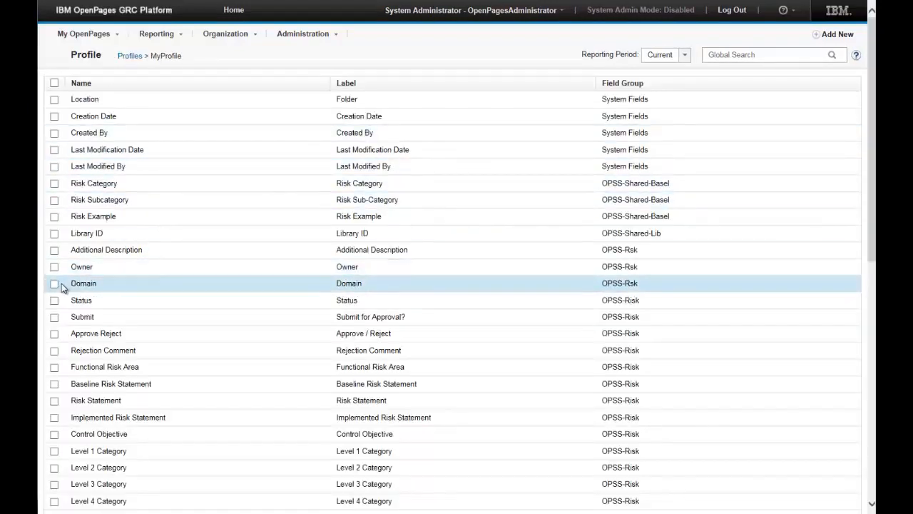
pyautogui.click(53, 300)
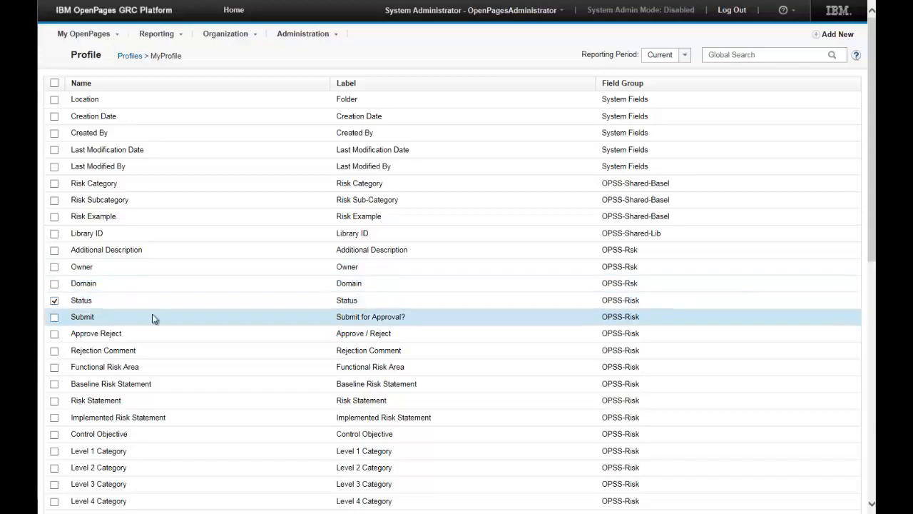
pyautogui.scroll(-7, 652, 242)
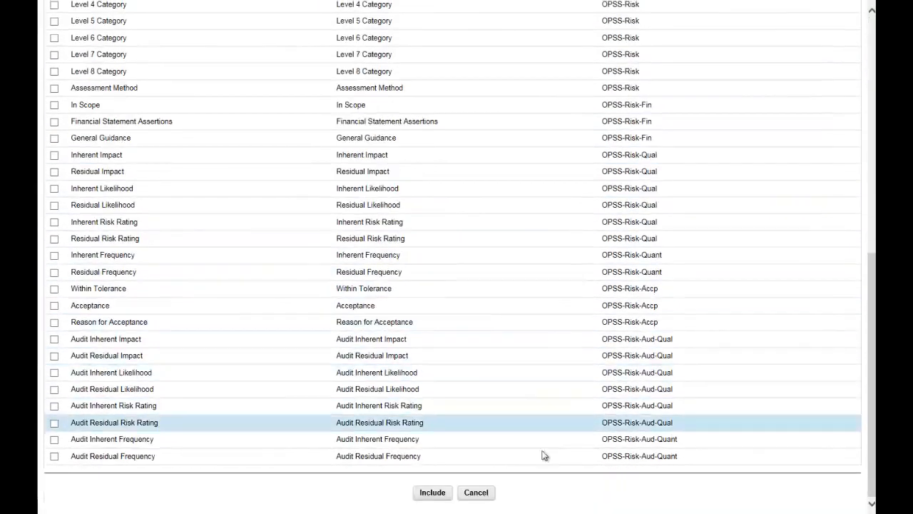
pyautogui.click(428, 492)
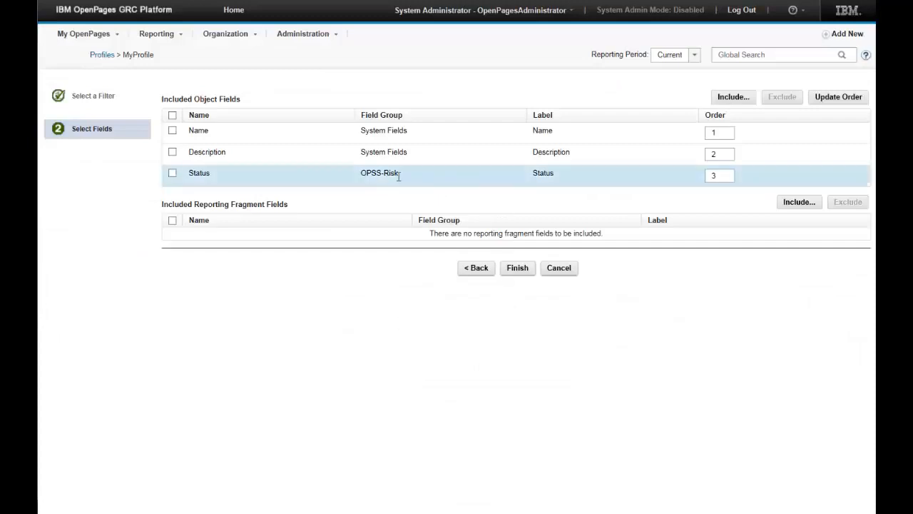
pyautogui.click(518, 270)
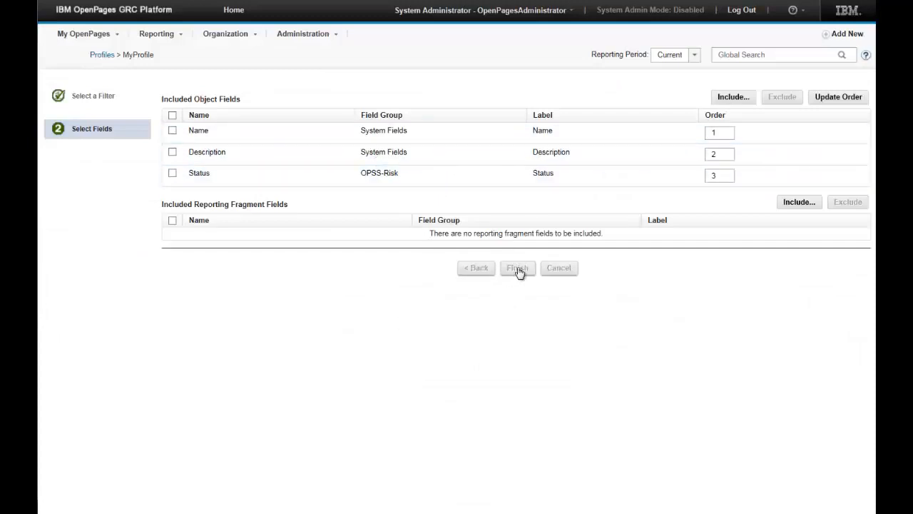
# Step: Review the configured filtered lists on the My Work home tab and check the entries of the Organization menu
pyautogui.scroll(-2, 394, 433)
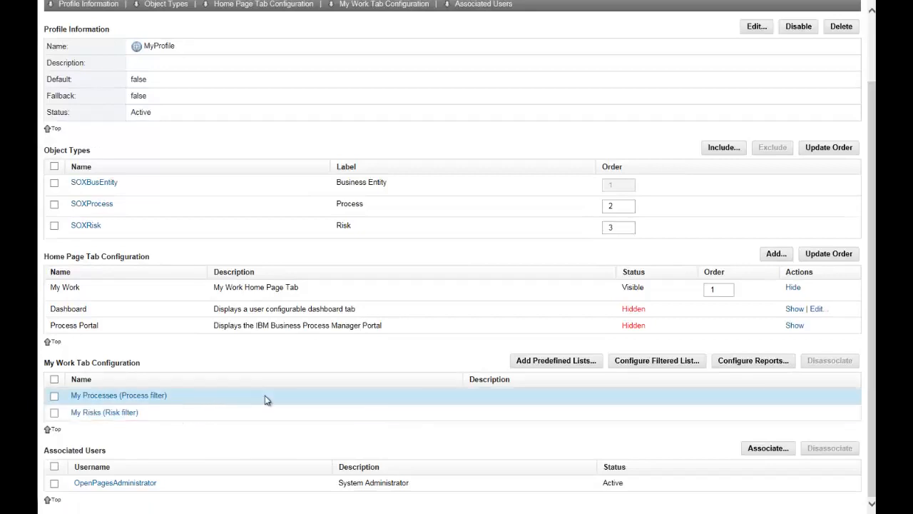
pyautogui.scroll(2, 264, 357)
pyautogui.click(235, 13)
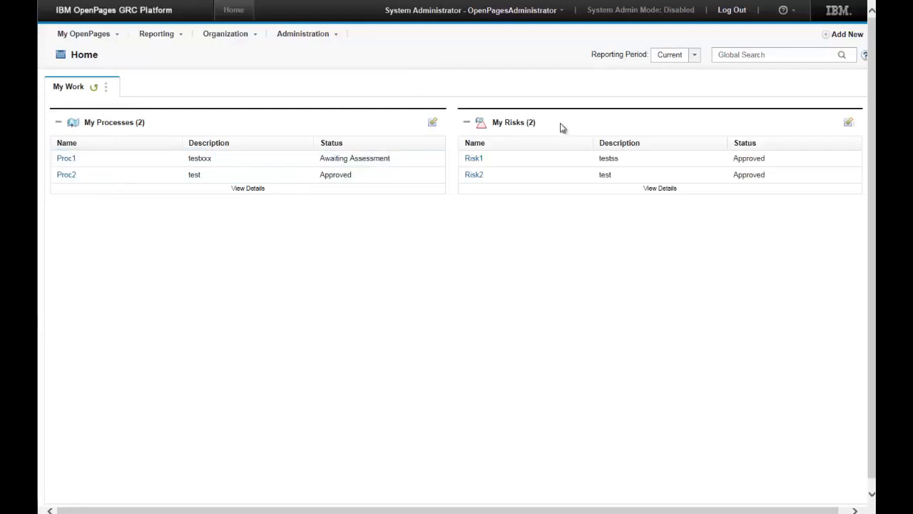
pyautogui.click(317, 41)
pyautogui.click(223, 37)
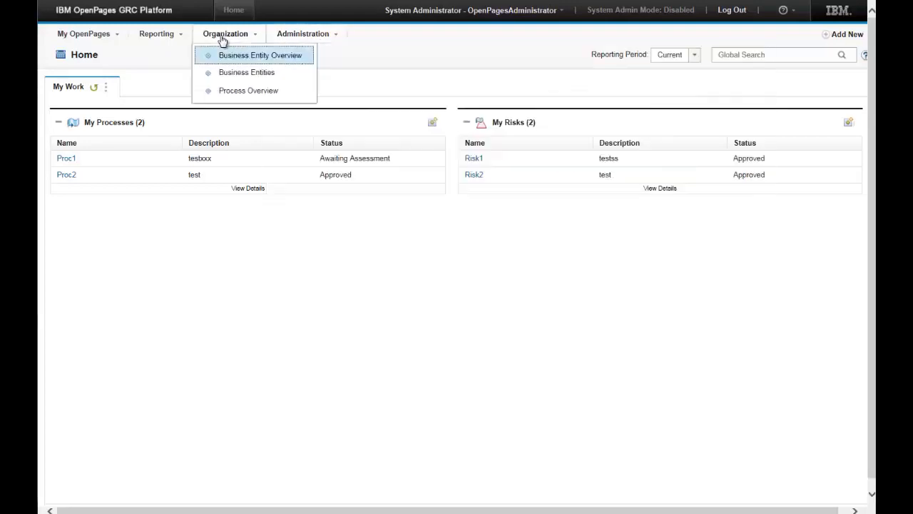
# Step: Open the configuration page of MyProfile again from the list of profiles
pyautogui.moveTo(303, 34)
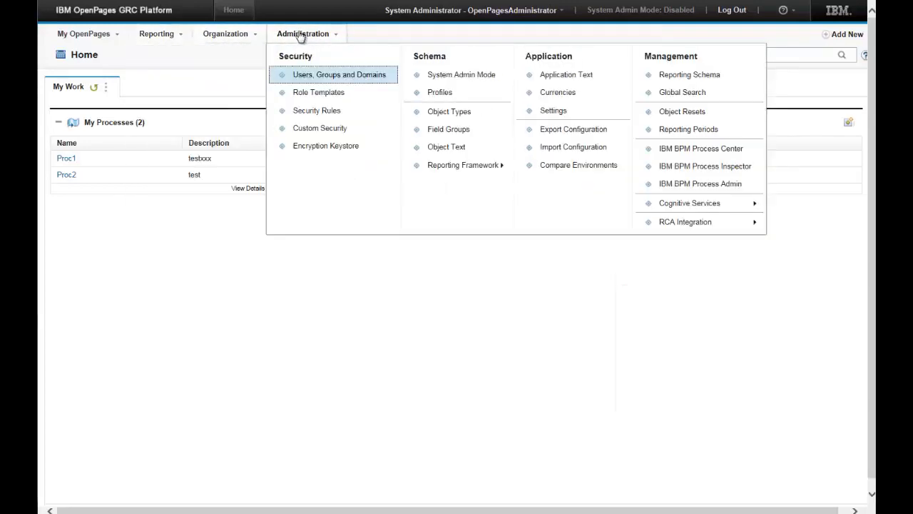
pyautogui.click(442, 92)
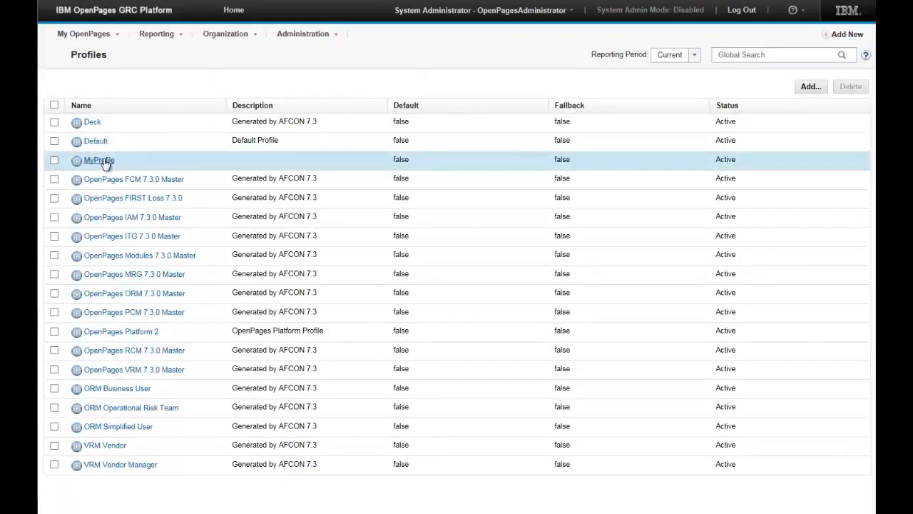
pyautogui.click(99, 160)
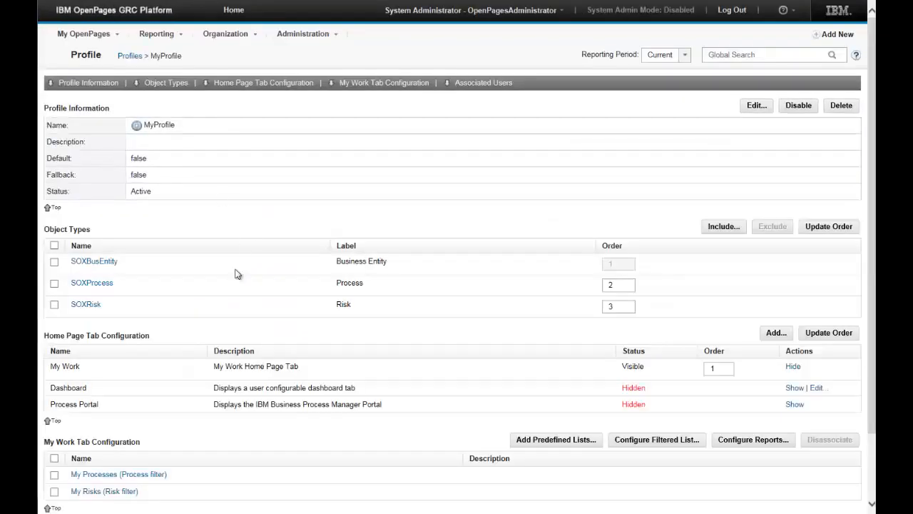
# Step: Enable the Filtered List navigational view for the SOXRisk object type and check the Assessments menu for Risks
pyautogui.click(85, 305)
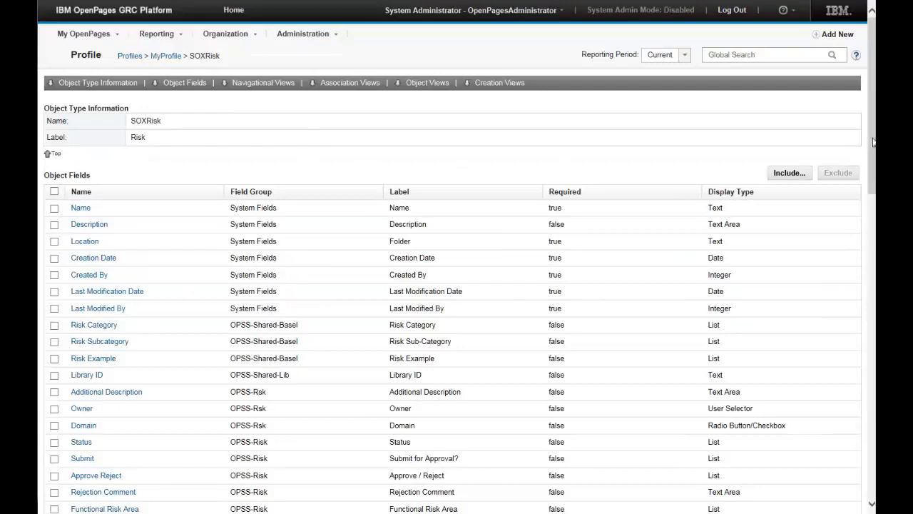
pyautogui.scroll(-6, 146, 274)
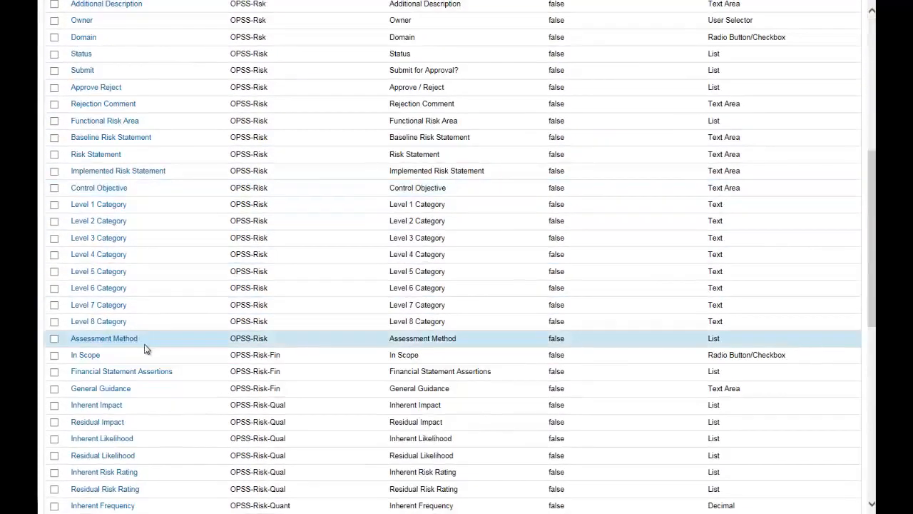
pyautogui.scroll(-6, 144, 348)
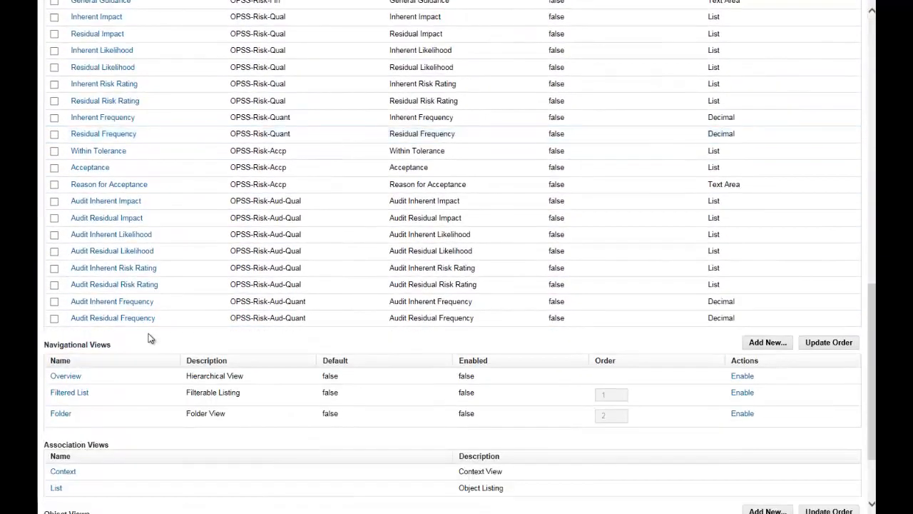
pyautogui.scroll(-1, 128, 411)
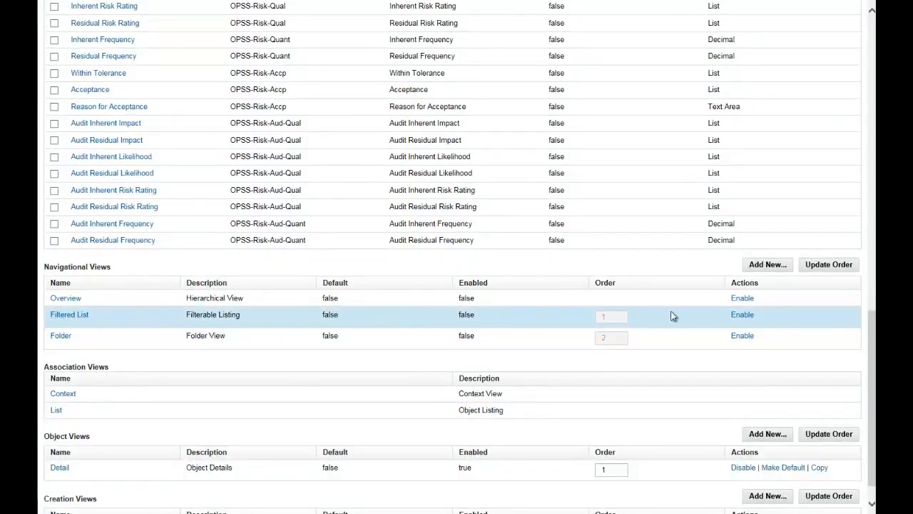
pyautogui.click(744, 314)
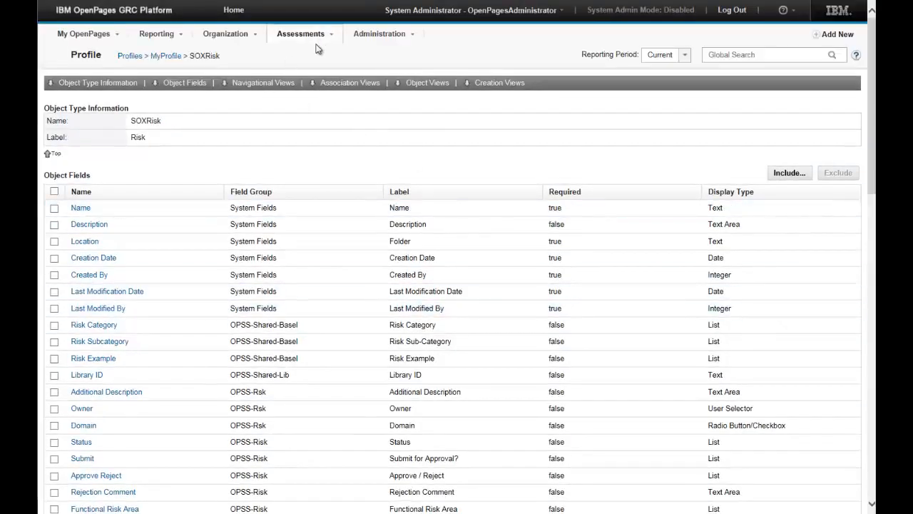
pyautogui.click(333, 40)
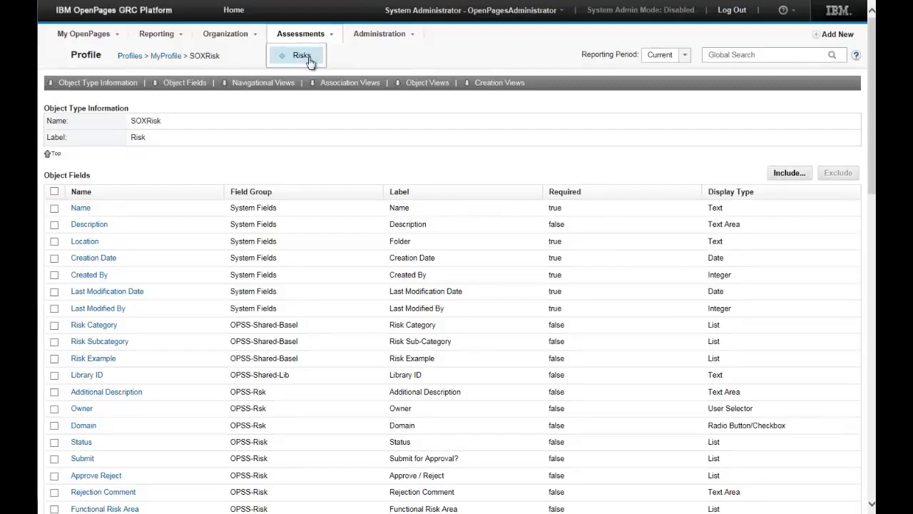
pyautogui.click(309, 57)
# Step: Open the Detail object view of SOXRisk and look over its fields
pyautogui.scroll(-15, 346, 180)
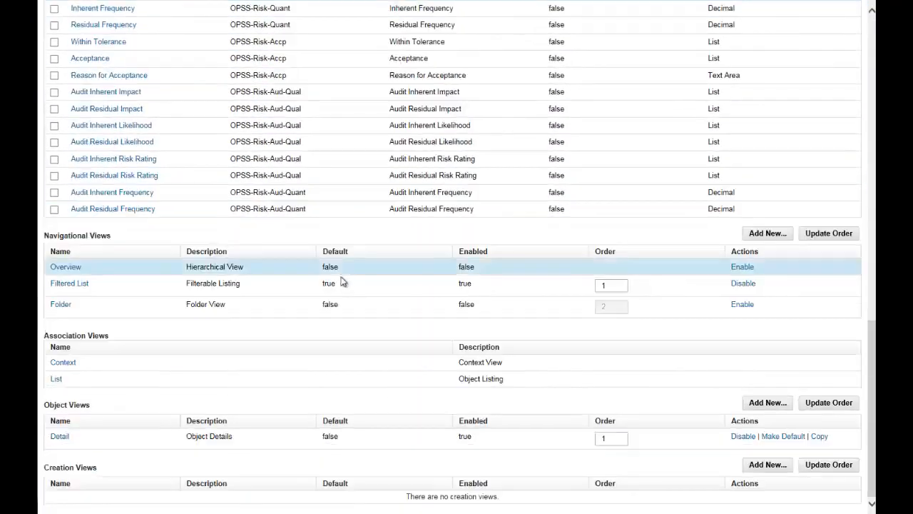
pyautogui.click(60, 437)
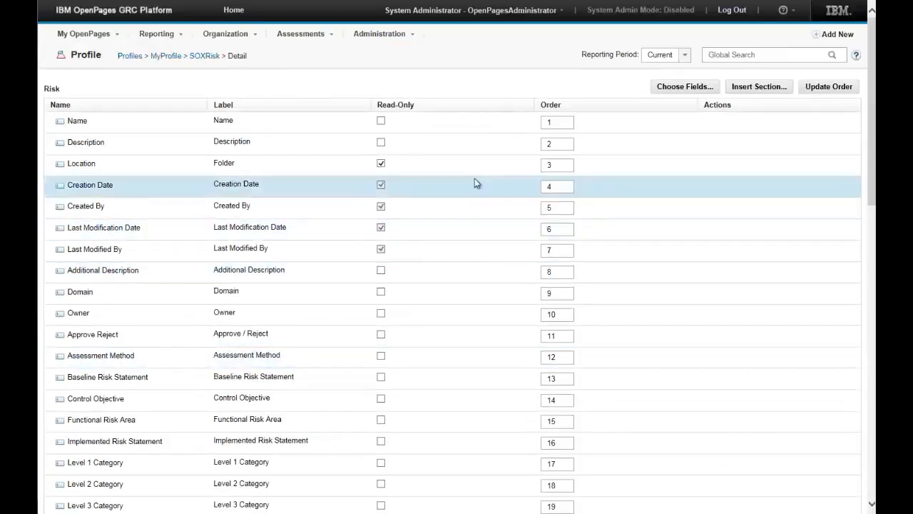
pyautogui.moveTo(868, 142)
pyautogui.mouseDown()
pyautogui.moveTo(864, 437)
pyautogui.moveTo(856, 134)
pyautogui.mouseUp()
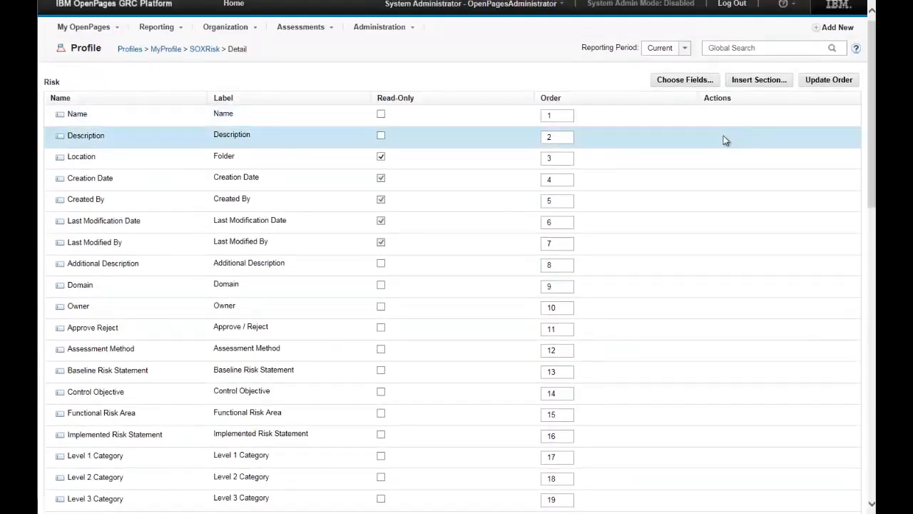
# Step: In the Detail view's field selection, deselect Acceptance, Approve / Reject, Assessment Method, and Audit Inherent Frequency, Likelihood and Impact
pyautogui.click(677, 82)
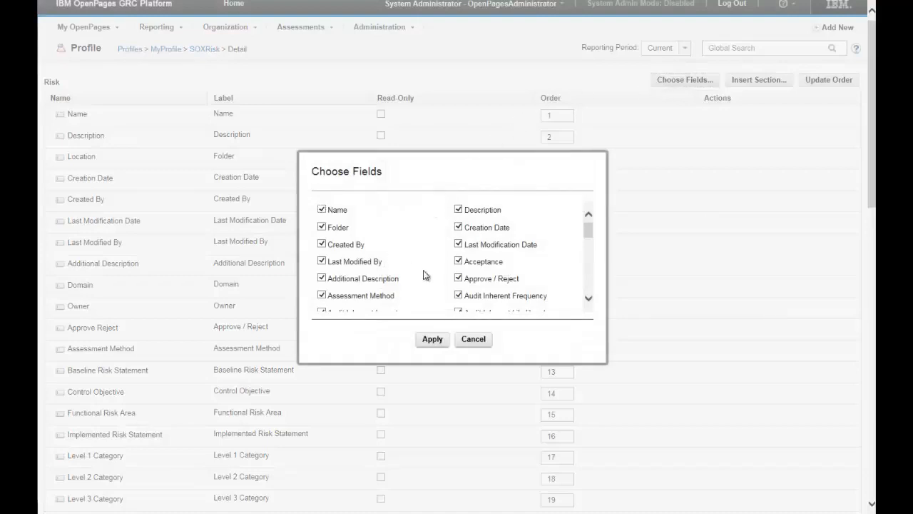
pyautogui.click(458, 262)
pyautogui.click(459, 279)
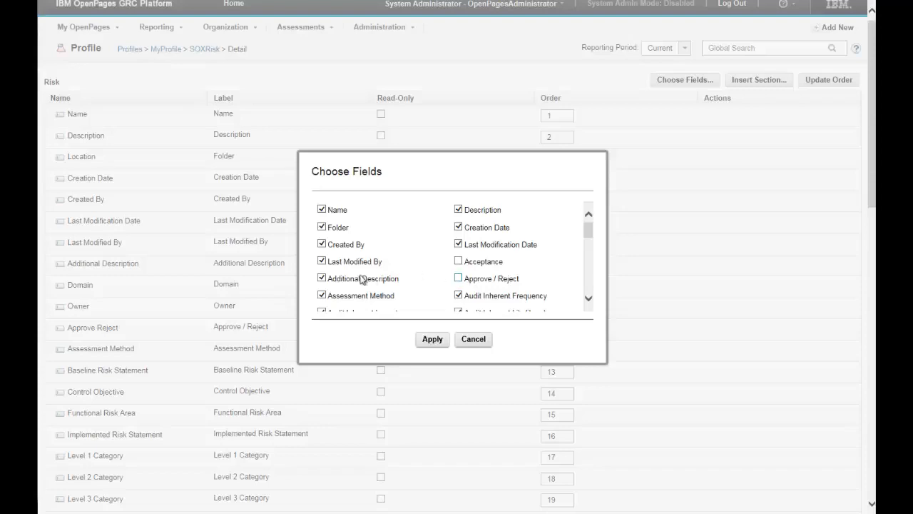
pyautogui.click(322, 295)
pyautogui.click(464, 298)
pyautogui.scroll(-1, 439, 284)
pyautogui.click(459, 295)
pyautogui.click(322, 295)
# Step: Deselect Audit Inherent Risk Rating, Baseline Risk Statement, and the Audit Residual Impact, Likelihood, Frequency and Risk Rating fields
pyautogui.scroll(-2, 325, 293)
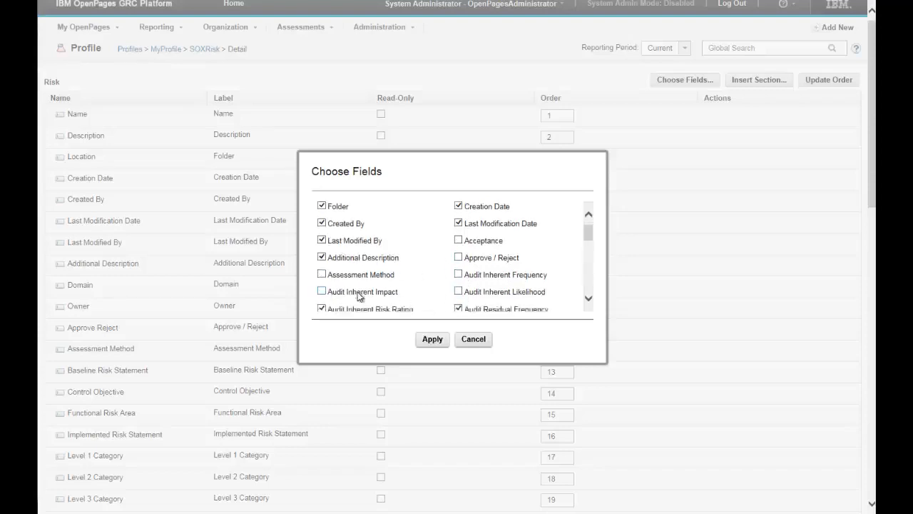
pyautogui.click(323, 280)
pyautogui.click(322, 296)
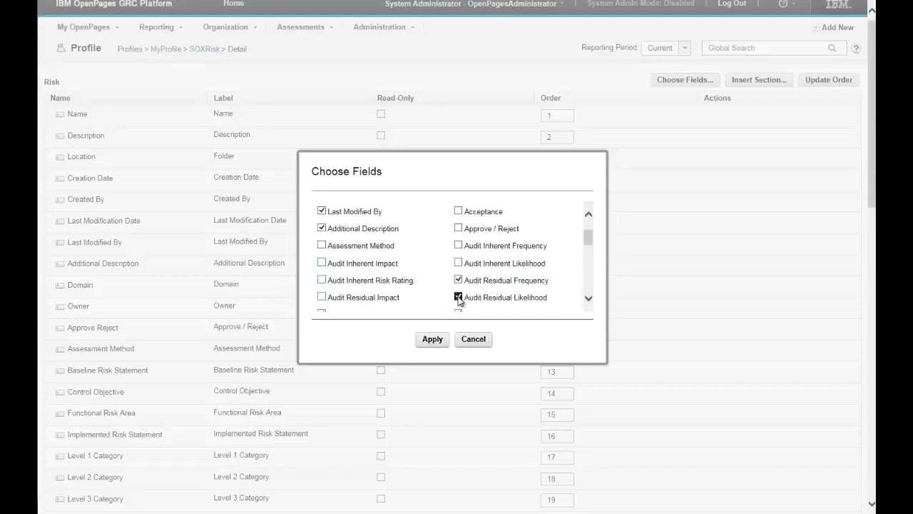
pyautogui.click(459, 297)
pyautogui.click(459, 280)
pyautogui.scroll(-4, 439, 285)
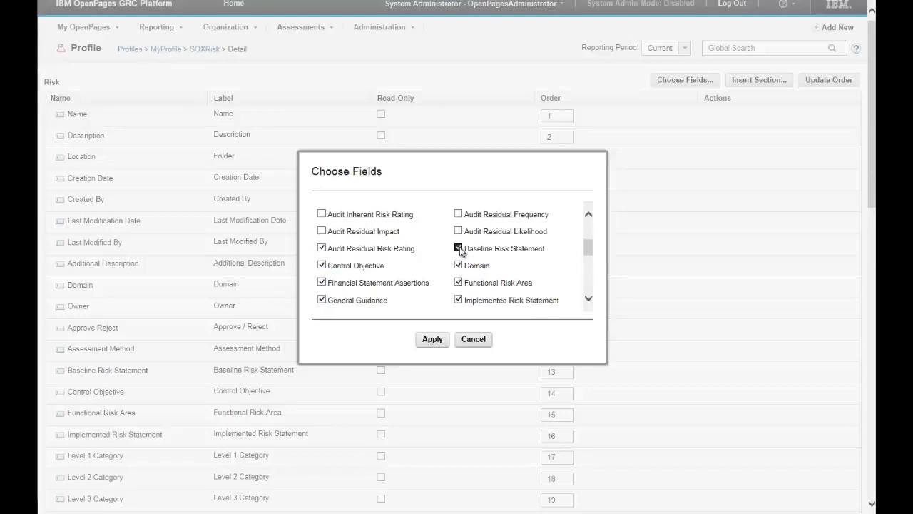
pyautogui.click(459, 249)
pyautogui.click(322, 248)
# Step: Deselect the Control Objective, Financial Statement Assertions, Functional Risk Area, Implemented Risk Statement and General Guidance fields
pyautogui.click(322, 265)
pyautogui.click(322, 283)
pyautogui.click(458, 283)
pyautogui.click(458, 299)
pyautogui.click(322, 299)
# Step: Deselect the Inherent Frequency, Inherent Likelihood, Inherent Impact and Inherent Risk Rating fields
pyautogui.scroll(-3, 401, 284)
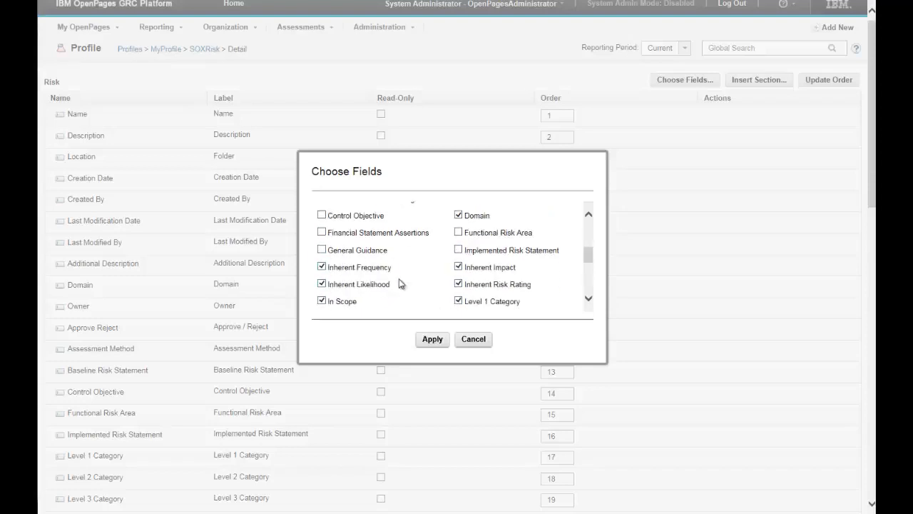
pyautogui.click(321, 266)
pyautogui.click(322, 283)
pyautogui.click(459, 267)
pyautogui.click(459, 284)
# Step: Deselect the Level 1 Category through Level 8 Category fields and the Library ID field
pyautogui.scroll(-3, 422, 272)
pyautogui.click(458, 251)
pyautogui.click(459, 269)
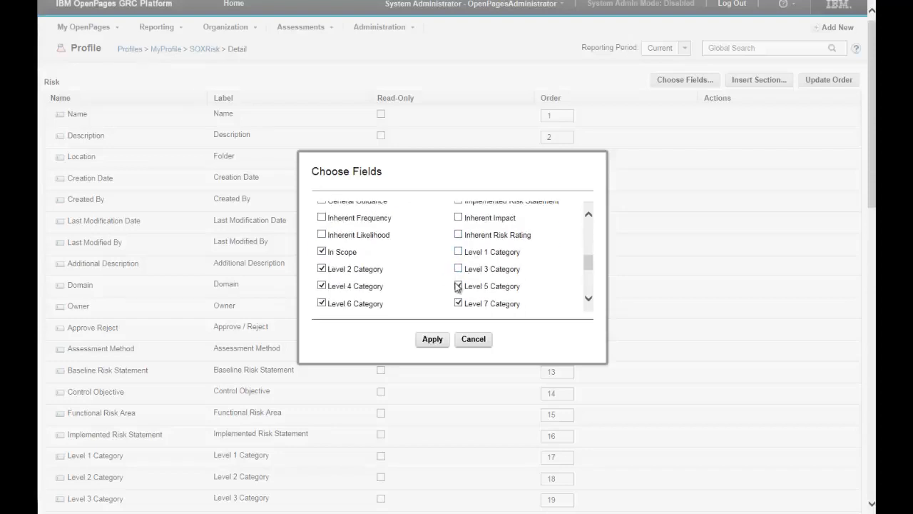
pyautogui.click(458, 285)
pyautogui.click(458, 303)
pyautogui.click(321, 269)
pyautogui.click(321, 285)
pyautogui.click(322, 303)
pyautogui.scroll(-5, 434, 276)
pyautogui.click(459, 237)
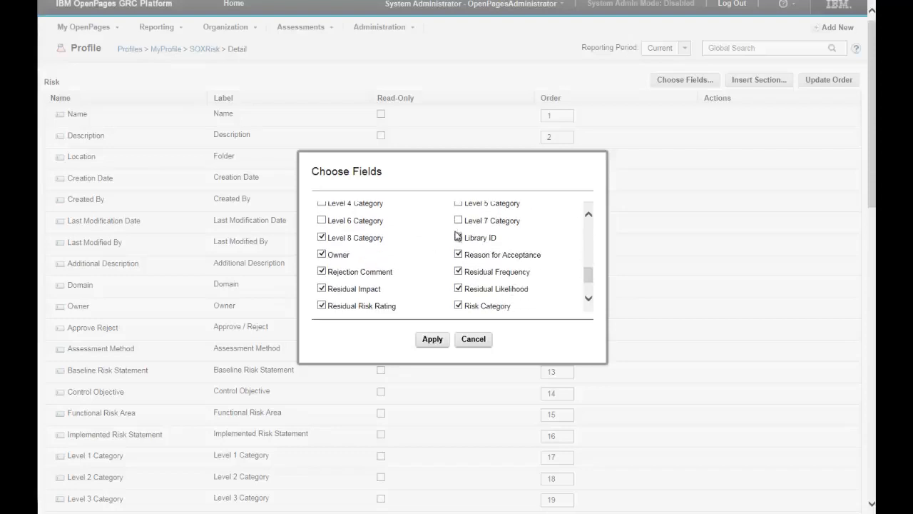
pyautogui.click(322, 237)
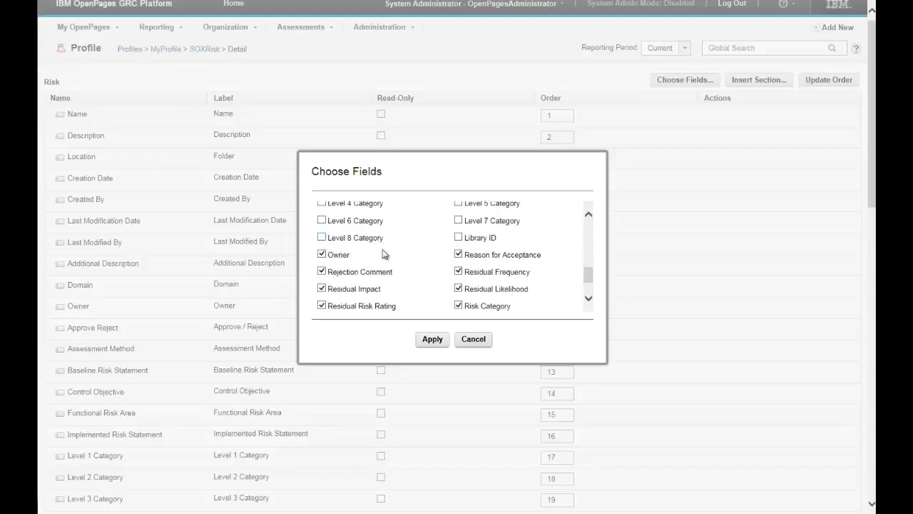
# Step: Deselect Reason for Acceptance, Rejection Comment, Risk Category, and the Residual Frequency, Likelihood, Impact and Risk Rating fields
pyautogui.click(458, 271)
pyautogui.click(458, 288)
pyautogui.click(321, 271)
pyautogui.click(321, 289)
pyautogui.click(322, 305)
# Step: Deselect Risk Statement, Risk Example, Risk Sub-Category, Submit for Approval? and Within Tolerance, and apply the field selection
pyautogui.scroll(-5, 414, 270)
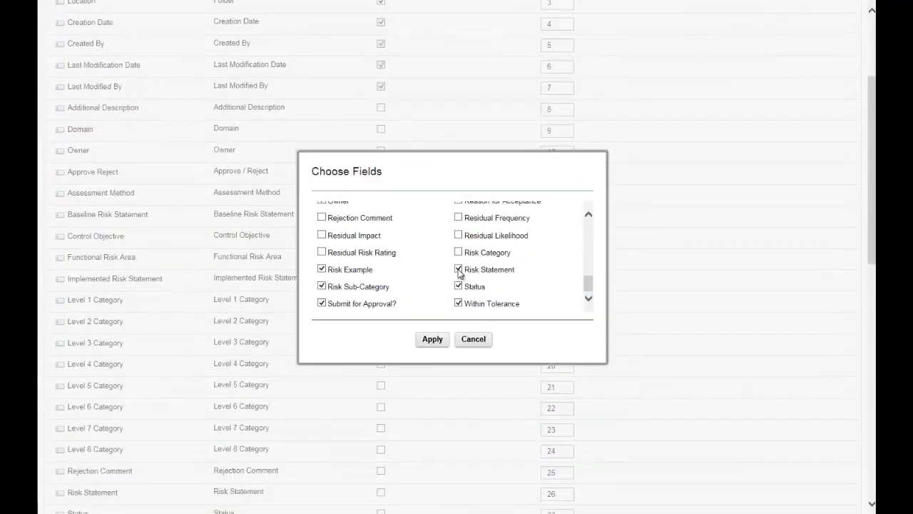
pyautogui.click(458, 270)
pyautogui.click(322, 270)
pyautogui.click(322, 303)
pyautogui.click(458, 304)
pyautogui.click(432, 339)
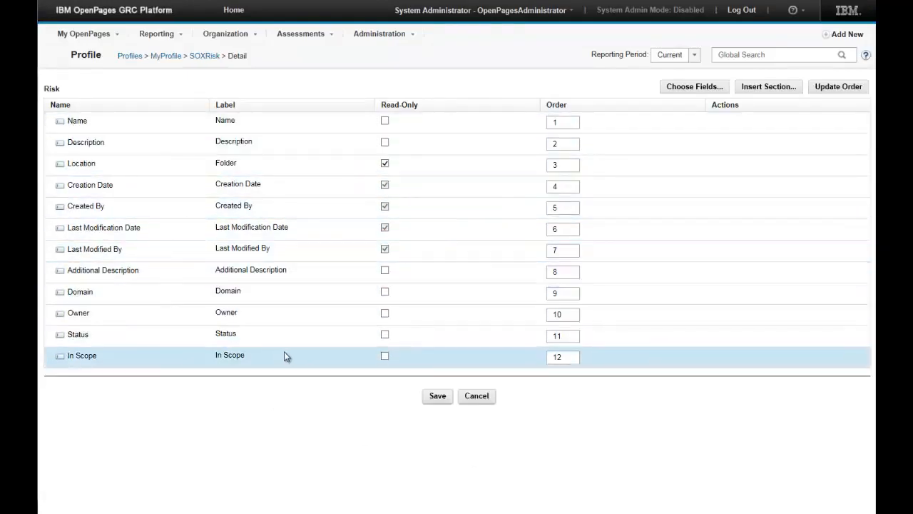
# Step: Insert a section named My Details before the Domain field in the Risk Detail view, and save the view
pyautogui.click(767, 88)
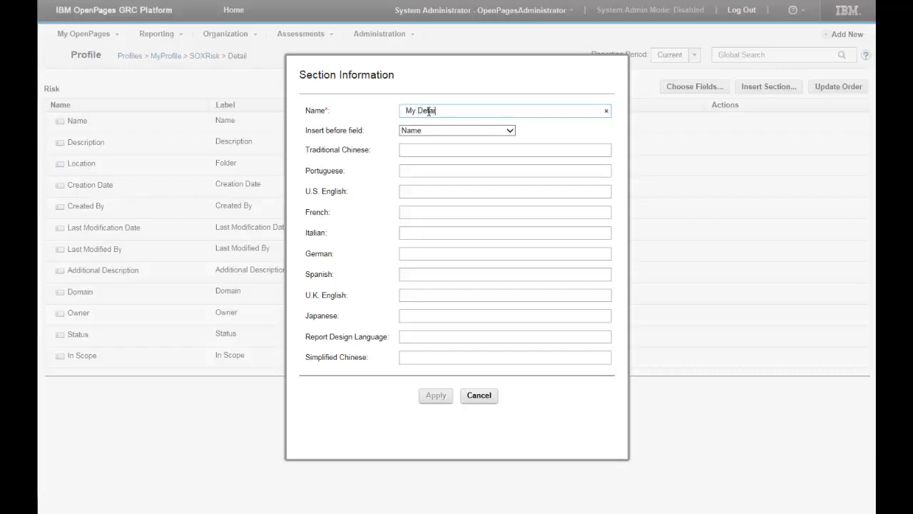
pyautogui.click(450, 133)
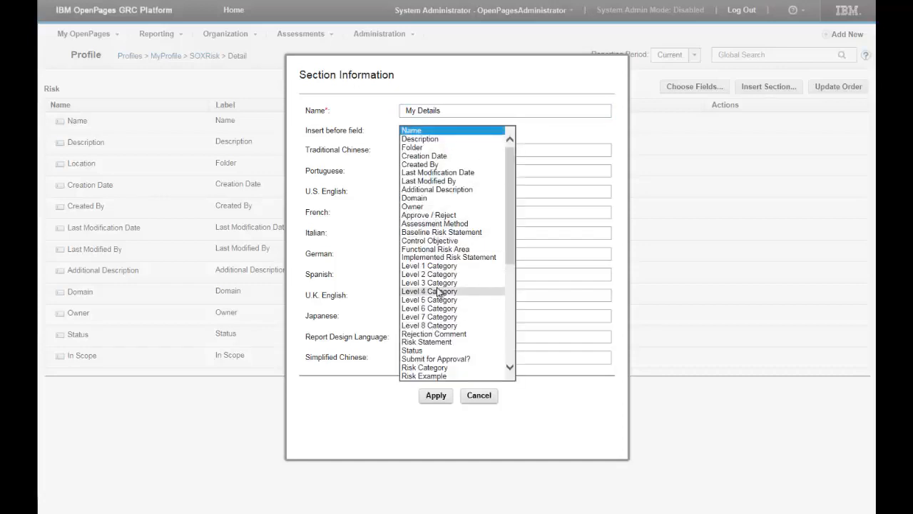
pyautogui.click(416, 201)
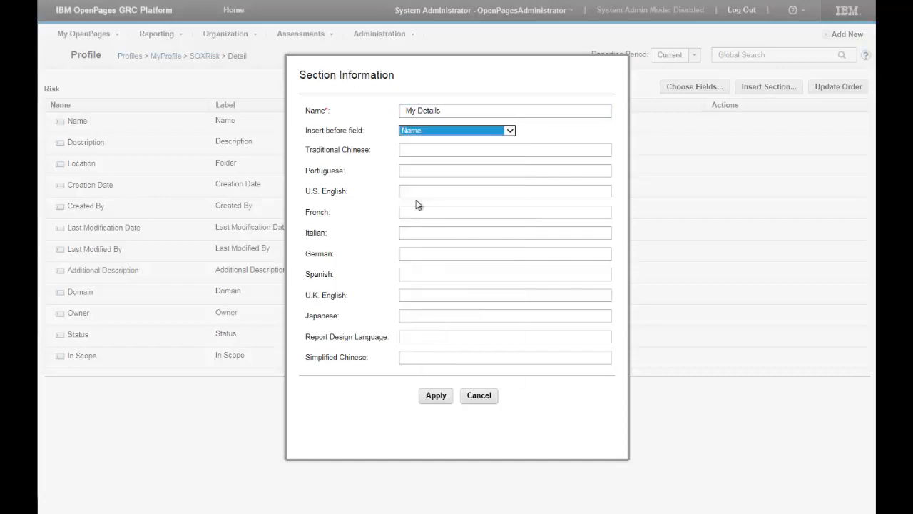
pyautogui.click(439, 396)
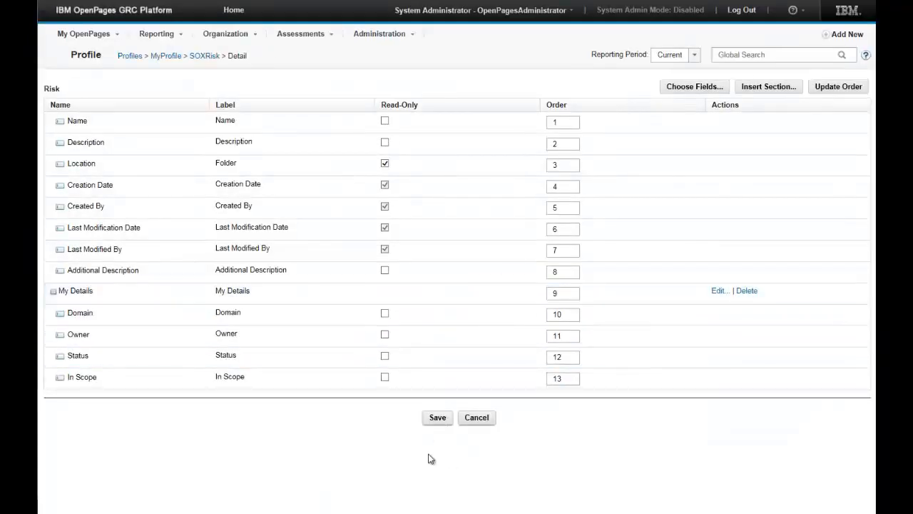
pyautogui.click(436, 420)
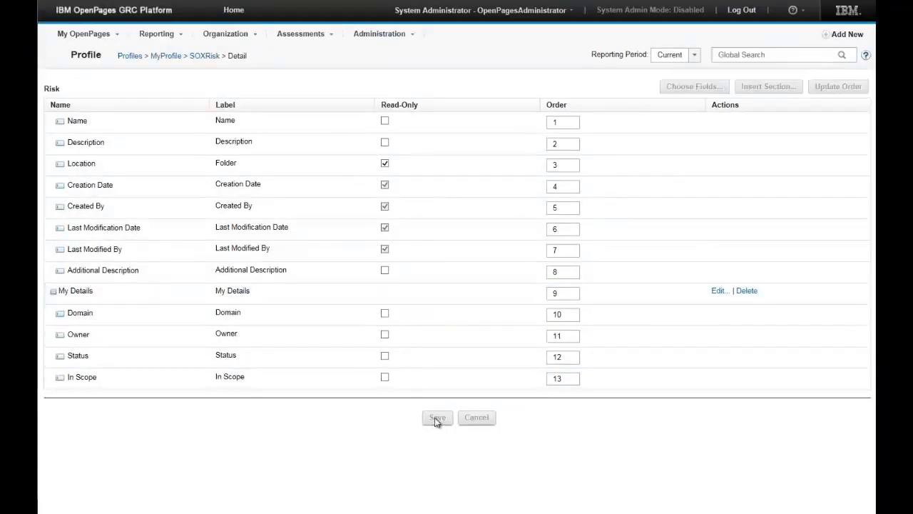
pyautogui.scroll(-10, 434, 417)
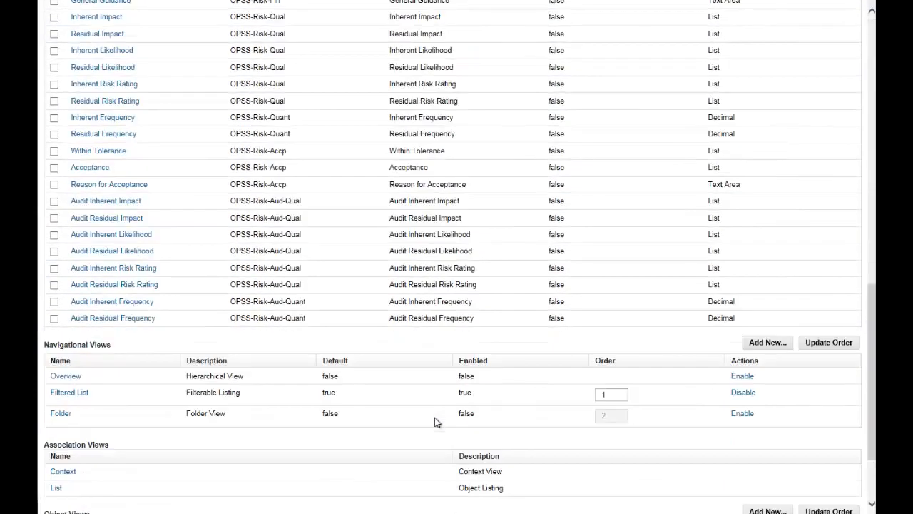
pyautogui.scroll(-2, 437, 422)
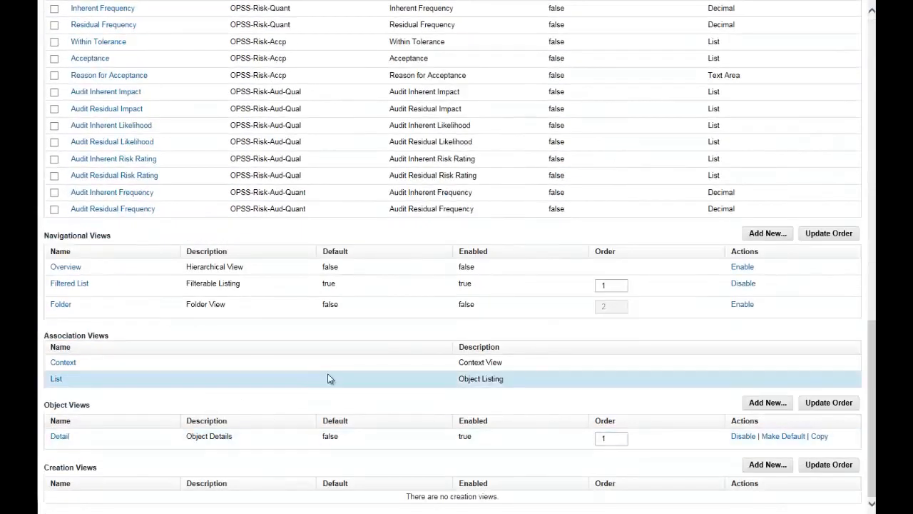
pyautogui.scroll(12, 385, 380)
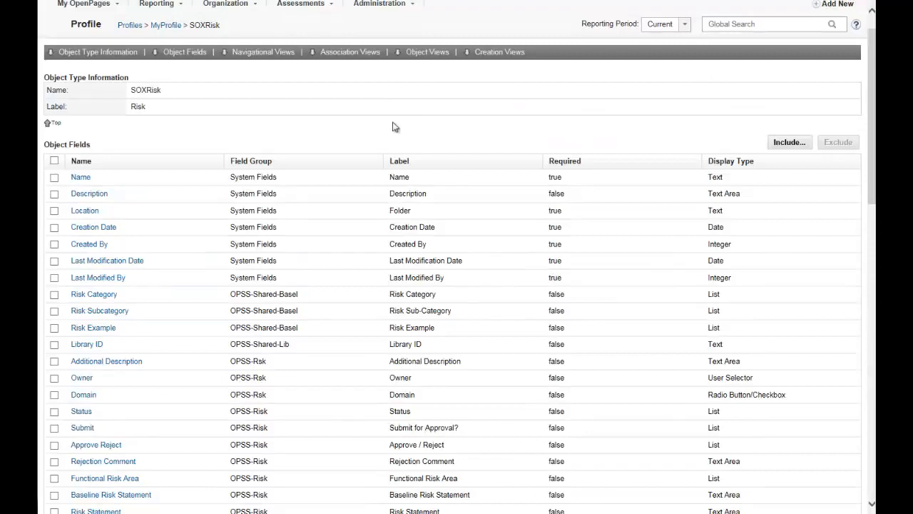
pyautogui.scroll(1, 394, 127)
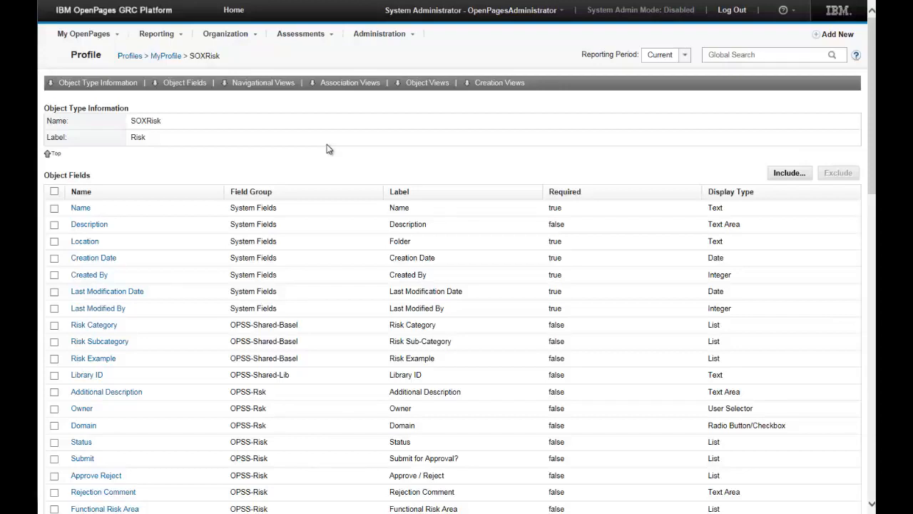
# Step: Open the Risks list, filter it with %, and open Risk1 to check its Detail view
pyautogui.click(310, 36)
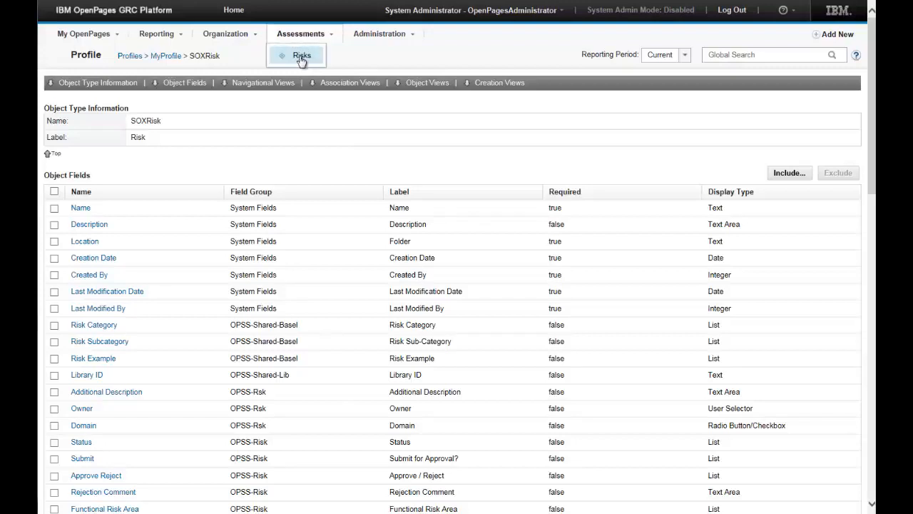
pyautogui.click(301, 55)
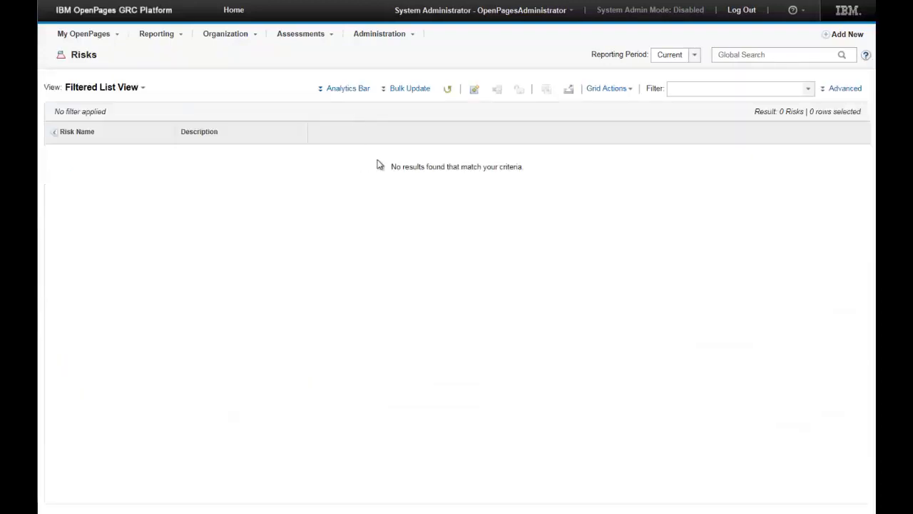
pyautogui.click(680, 92)
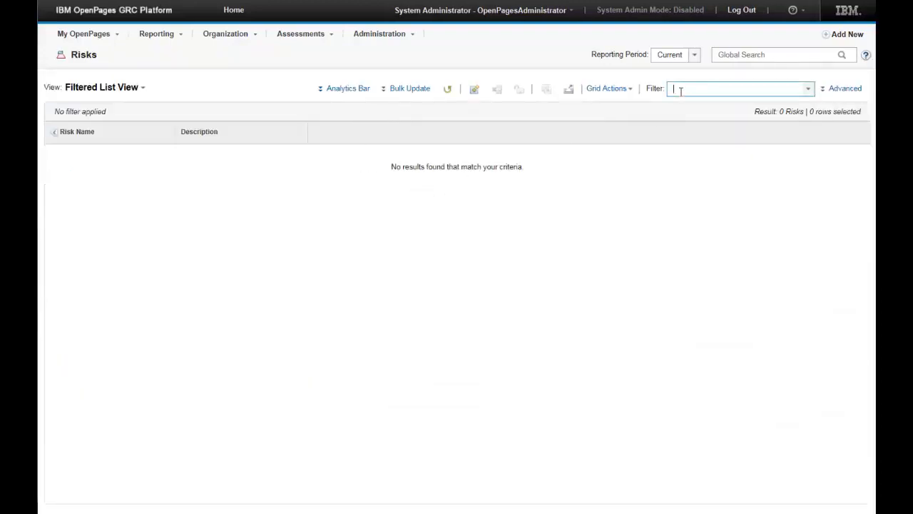
pyautogui.press('Return')
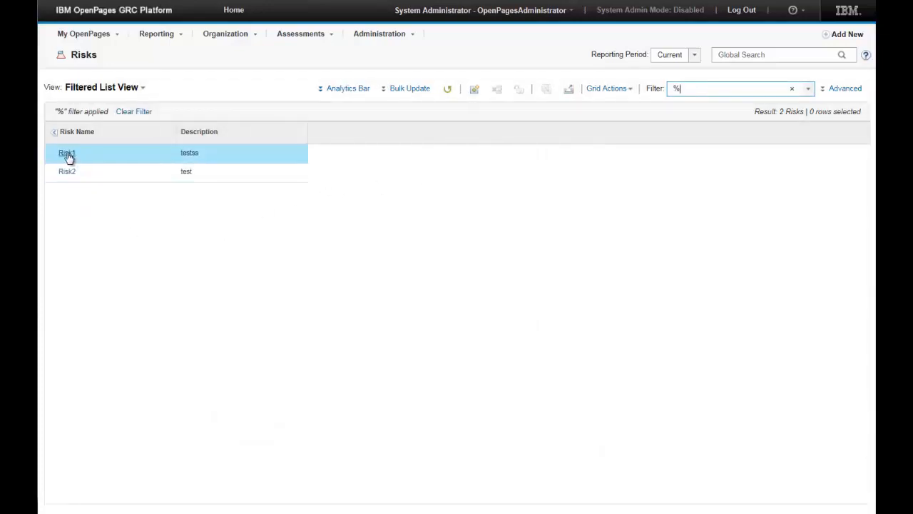
pyautogui.click(121, 171)
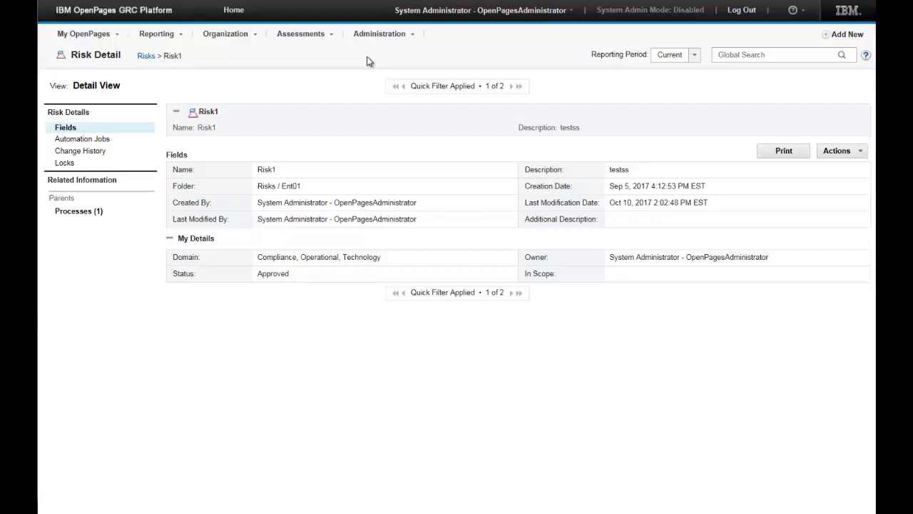
# Step: Open the SOXRisk object type configuration of the MyProfile profile
pyautogui.click(376, 39)
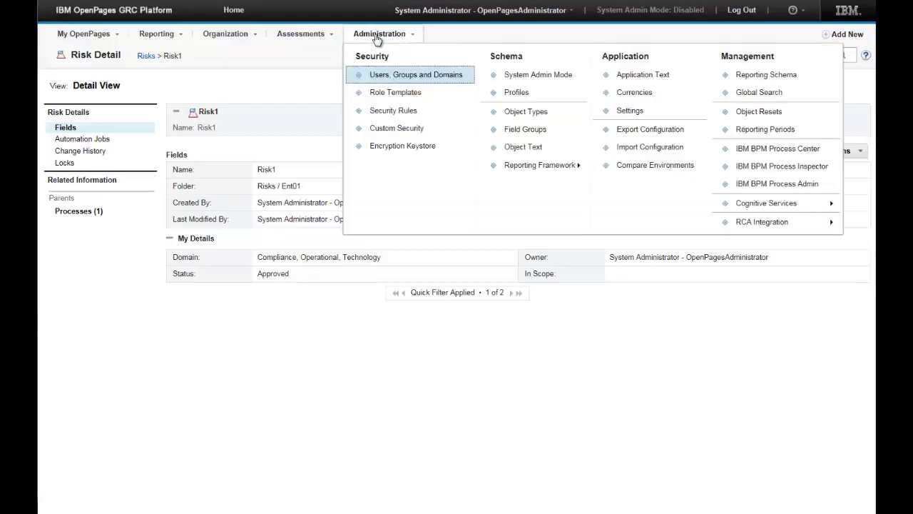
pyautogui.click(522, 98)
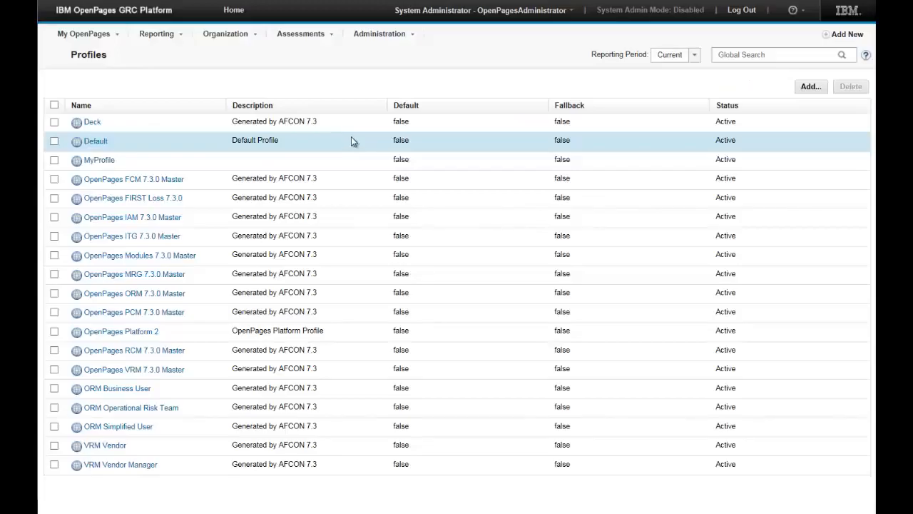
pyautogui.click(100, 162)
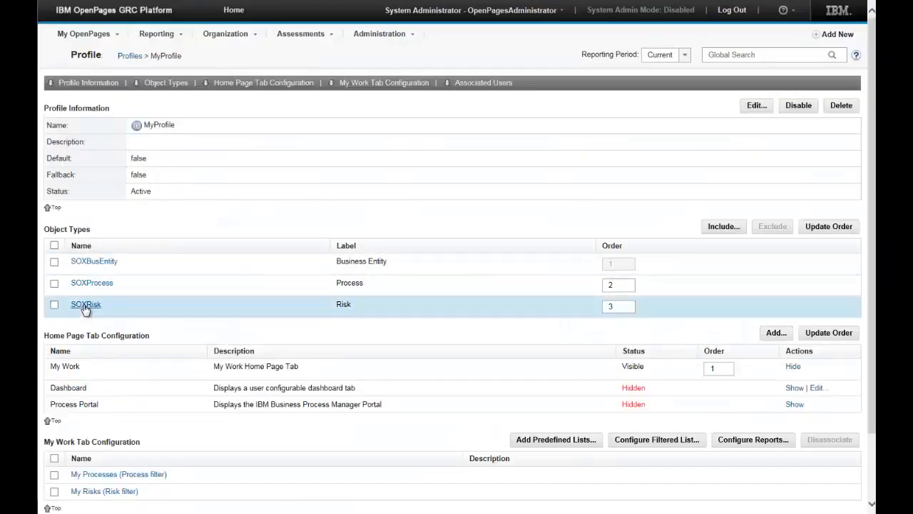
pyautogui.click(86, 305)
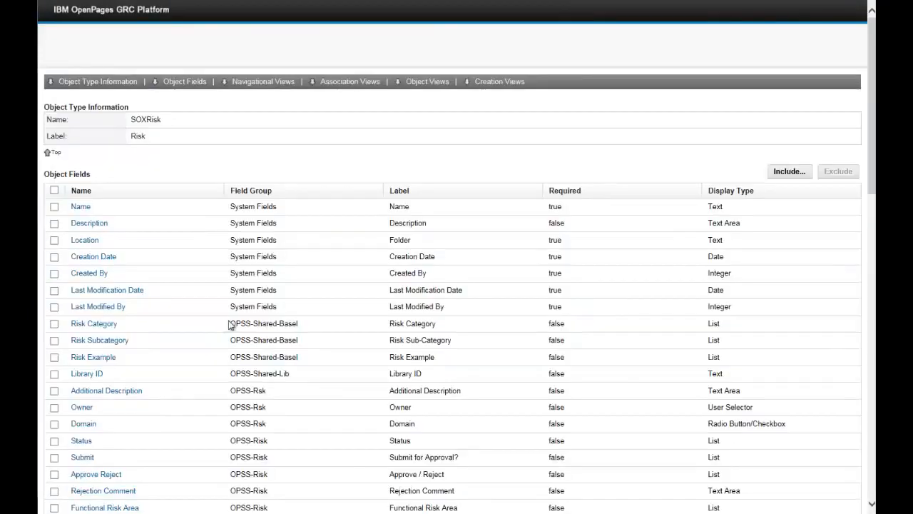
# Step: Add an enabled SOXRisk object view named Activity View 1, keeping Risk as its only object type with default object type settings
pyautogui.scroll(-3, 327, 320)
pyautogui.scroll(-12, 335, 331)
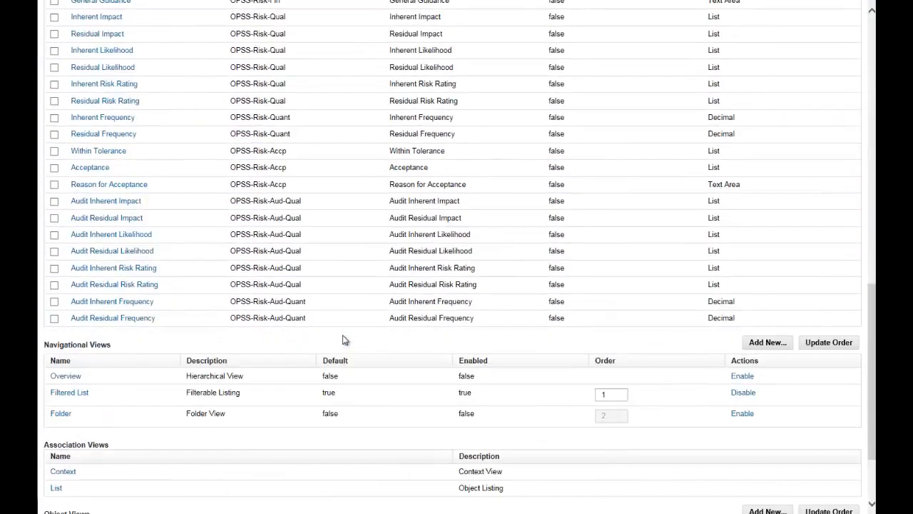
pyautogui.scroll(-1, 279, 361)
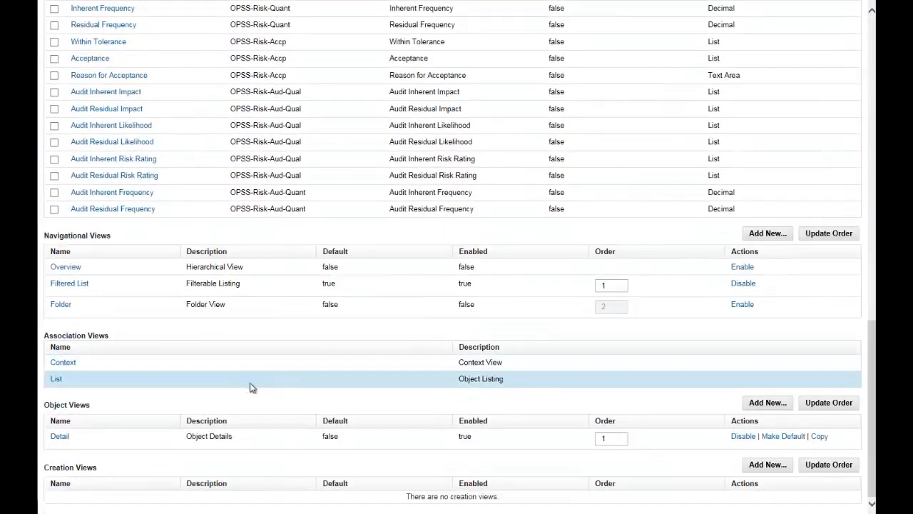
pyautogui.click(767, 404)
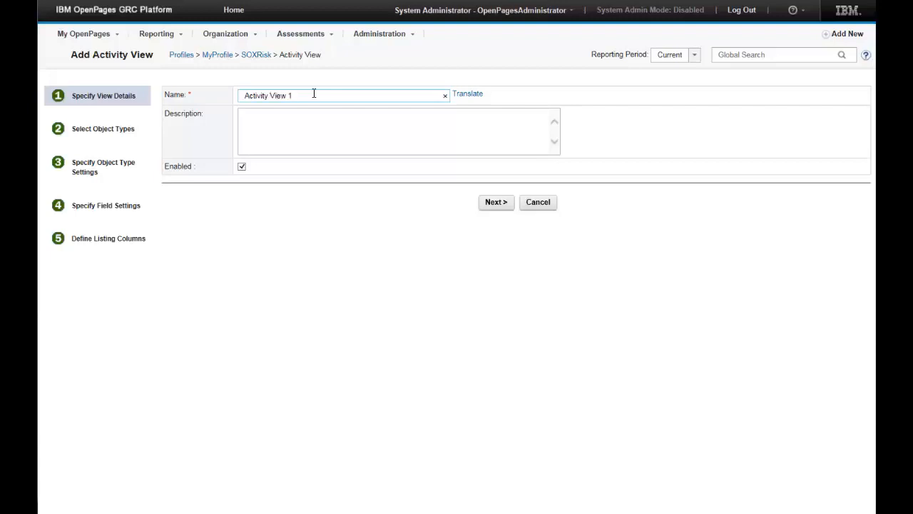
pyautogui.click(494, 203)
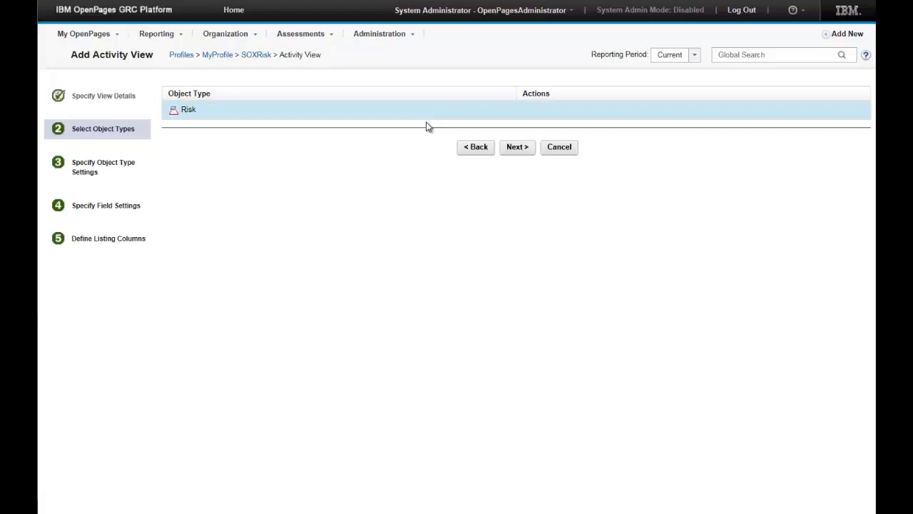
pyautogui.click(518, 149)
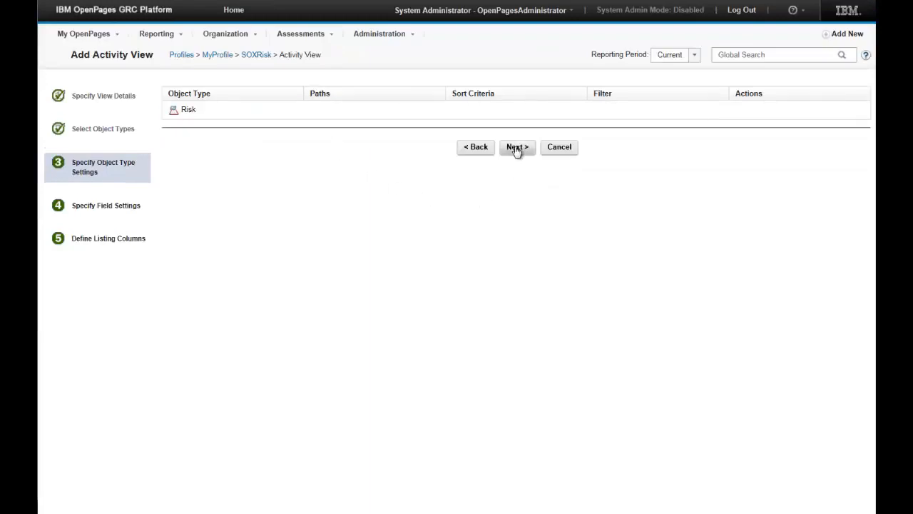
pyautogui.click(517, 148)
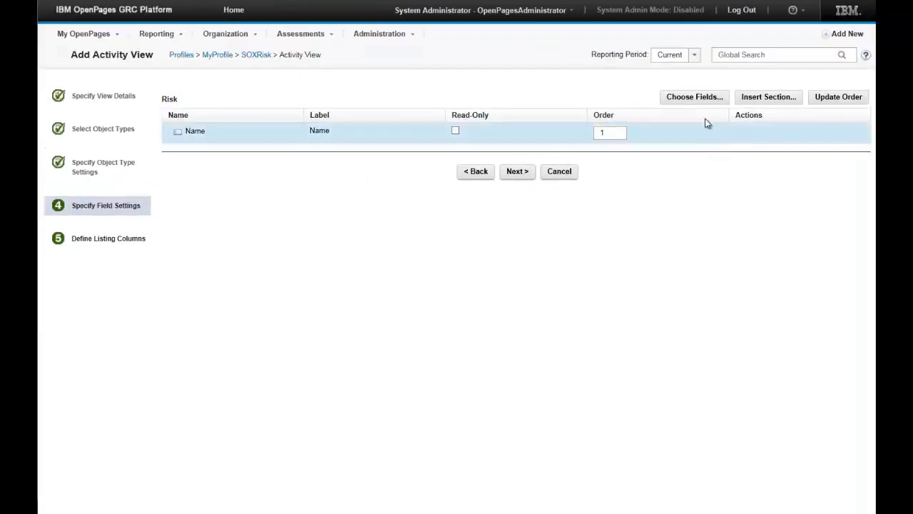
# Step: Select the Description, Folder and In Scope fields for the Risk object in the activity view
pyautogui.click(694, 98)
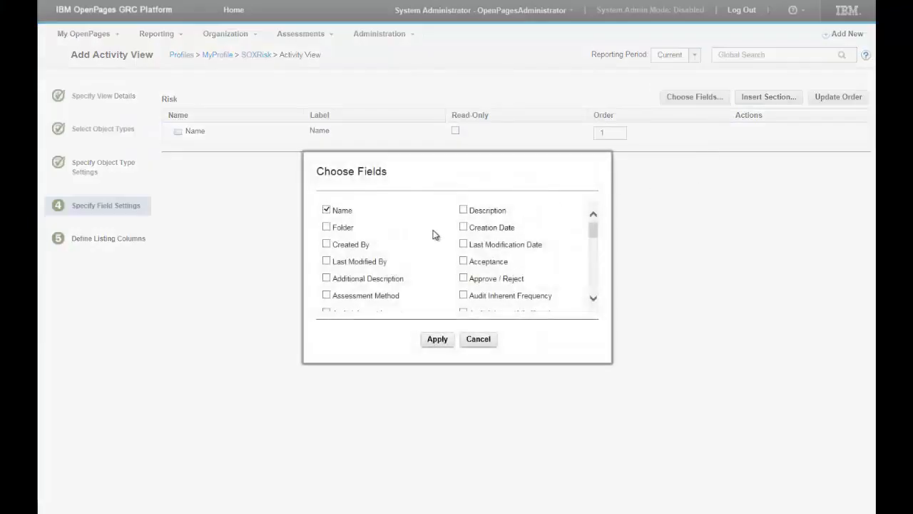
pyautogui.click(464, 210)
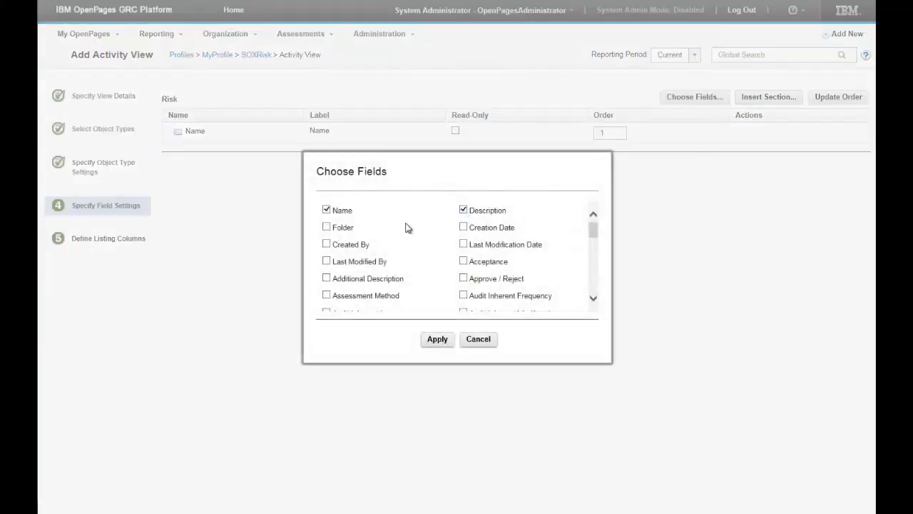
pyautogui.click(326, 227)
pyautogui.scroll(-3, 392, 261)
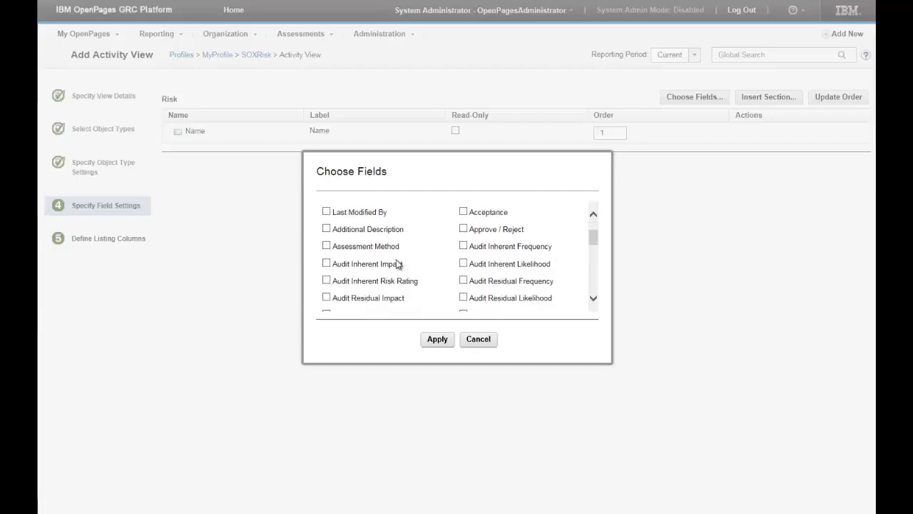
pyautogui.scroll(-6, 364, 252)
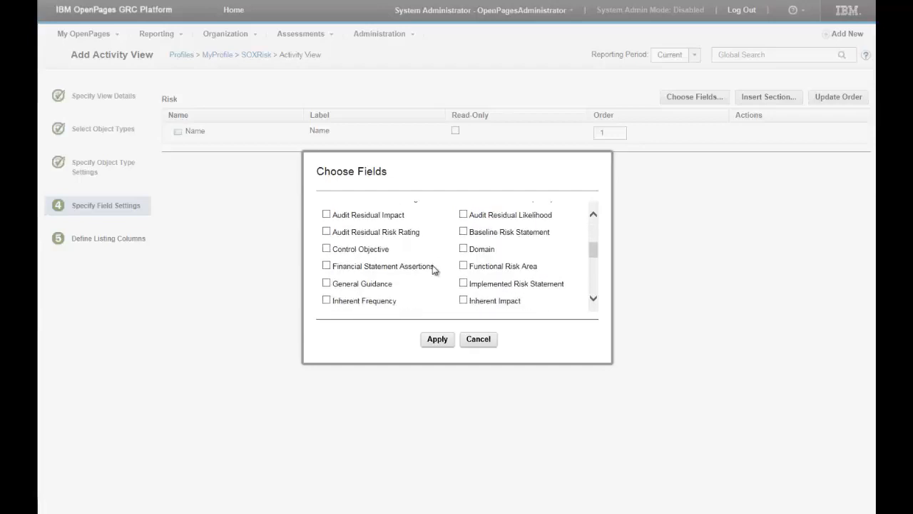
pyautogui.scroll(-3, 442, 261)
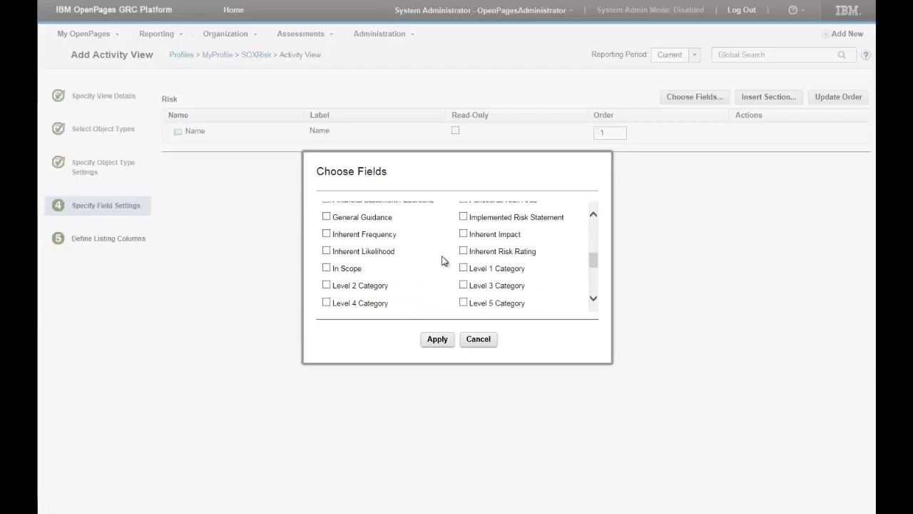
pyautogui.click(326, 252)
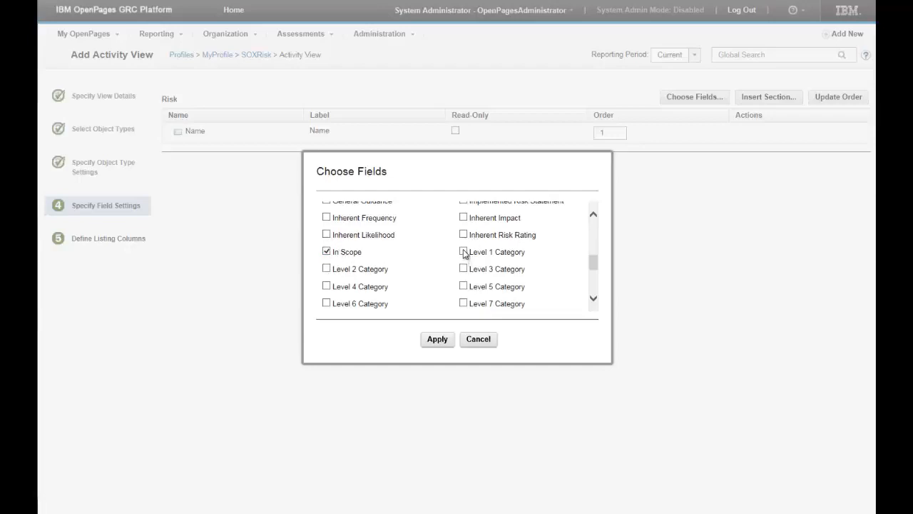
# Step: Add the Owner, Reason for Acceptance, Rejection Comment and Residual Frequency fields, apply the selection, and finish creating the activity view
pyautogui.scroll(-4, 447, 260)
pyautogui.scroll(-2, 446, 260)
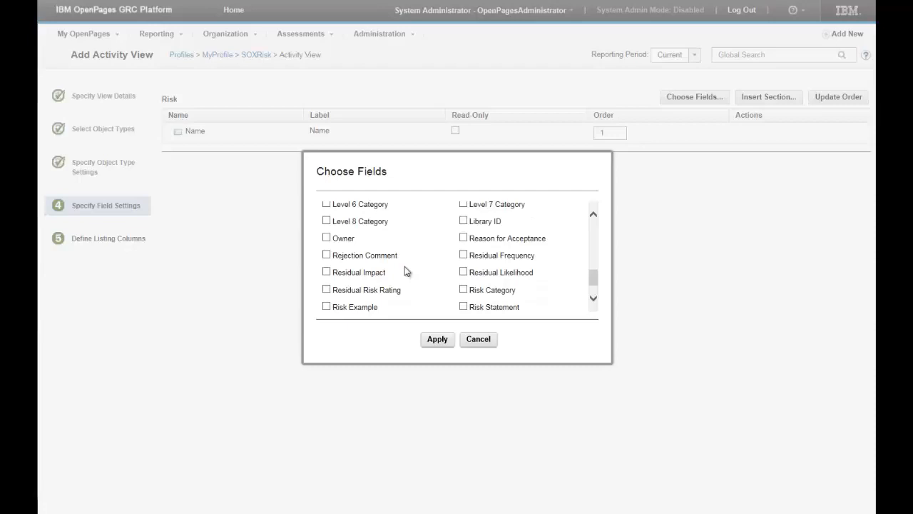
pyautogui.click(327, 238)
pyautogui.click(464, 239)
pyautogui.click(326, 255)
pyautogui.click(464, 255)
pyautogui.click(437, 339)
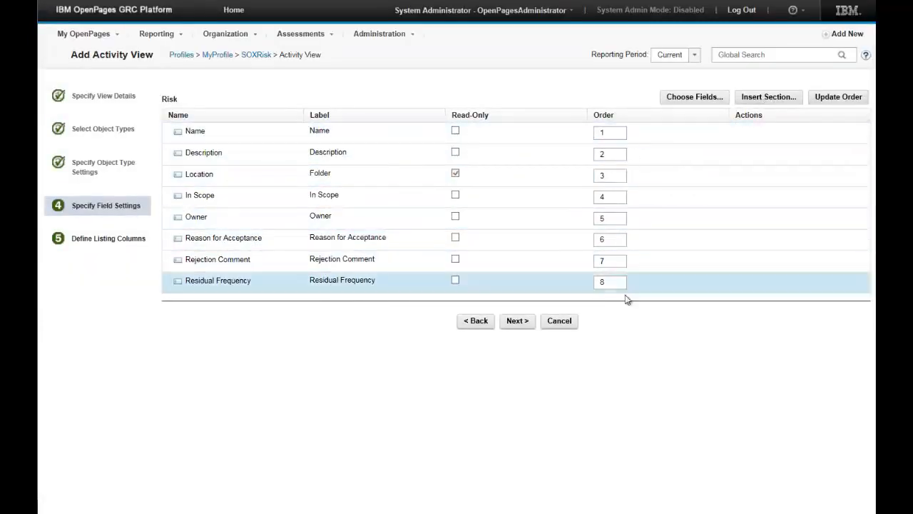
pyautogui.click(517, 321)
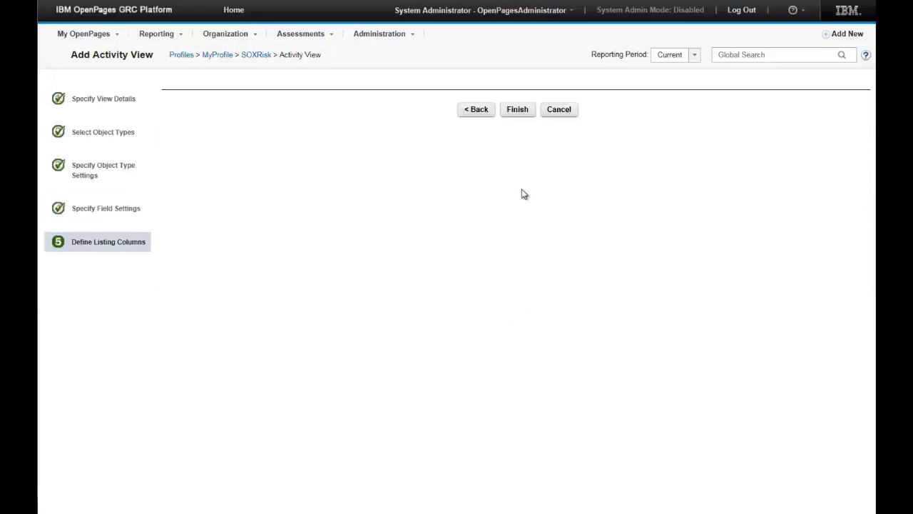
pyautogui.click(517, 111)
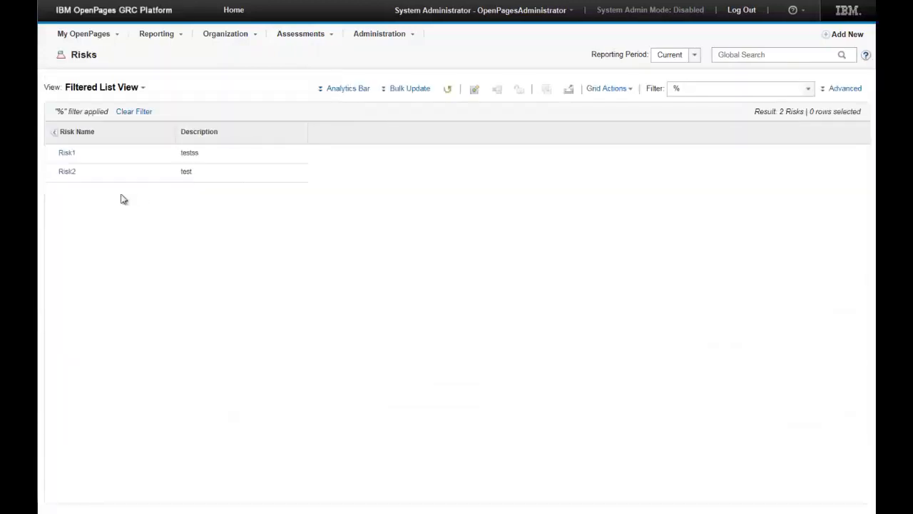
# Step: Open Risk1 in Activity View 1, change its description to "testss 2", and save the risk
pyautogui.click(67, 154)
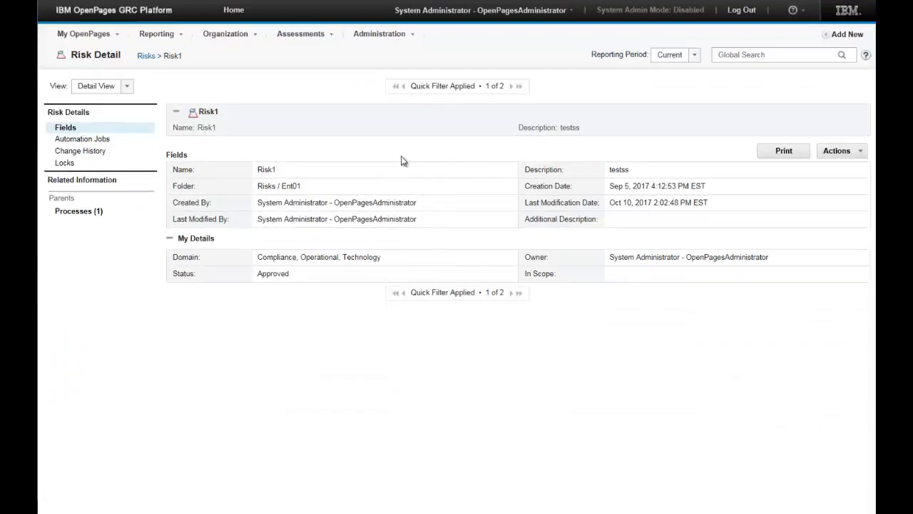
pyautogui.click(127, 86)
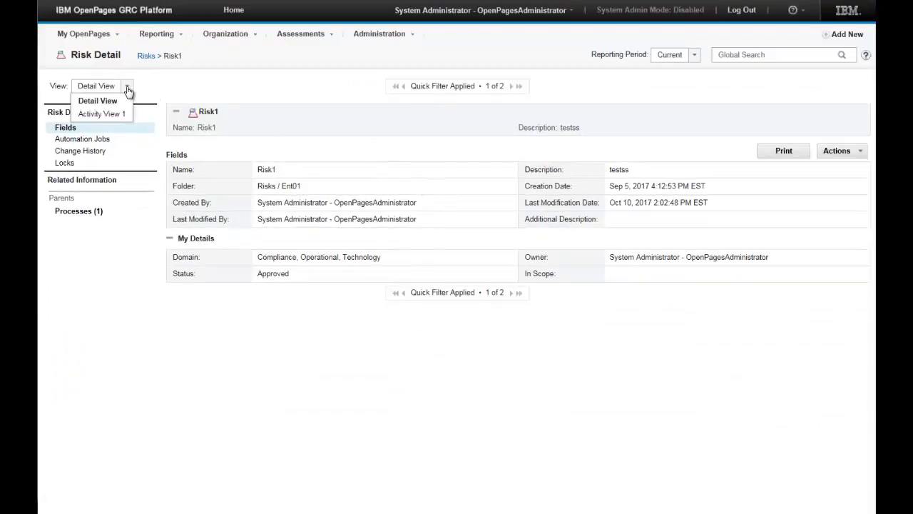
pyautogui.click(105, 115)
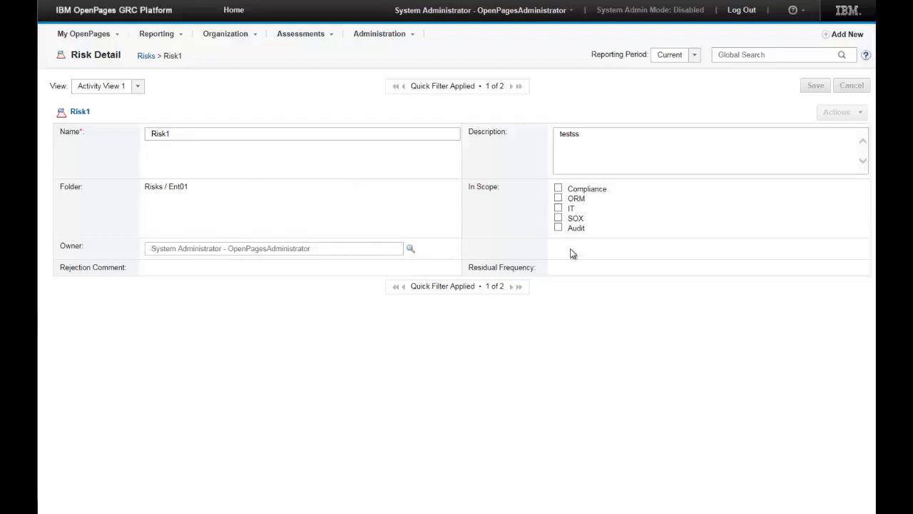
pyautogui.click(607, 142)
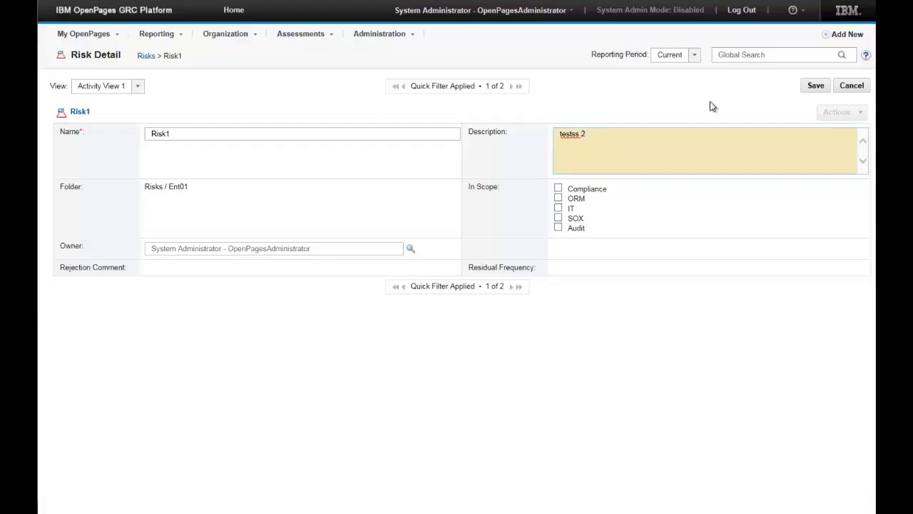
pyautogui.click(818, 85)
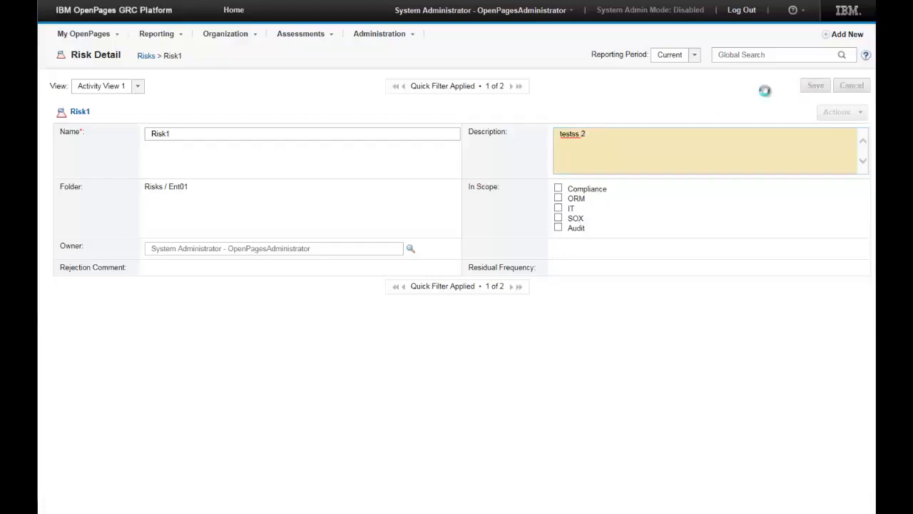